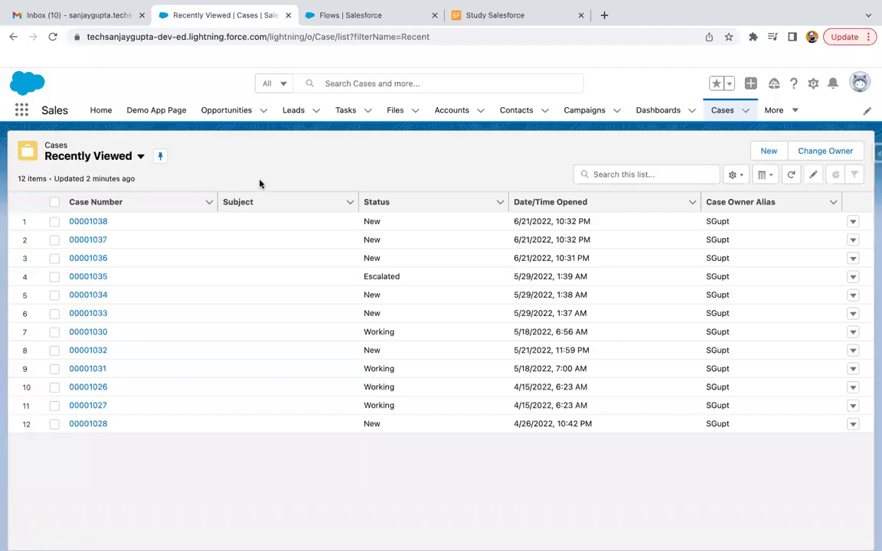
{"action": "left_click", "coordinate": [98, 222]}
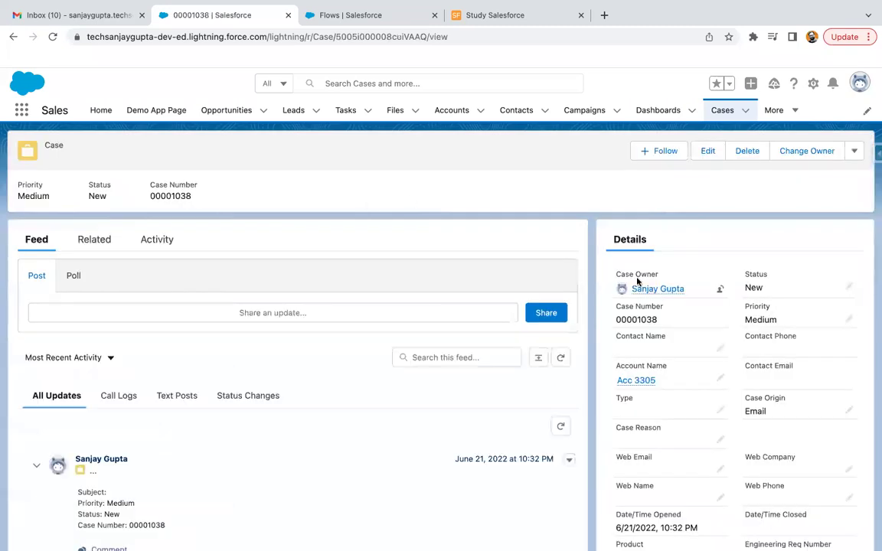
{"action": "scroll", "coordinate": [723, 390], "scroll_direction": "down", "scroll_amount": 2}
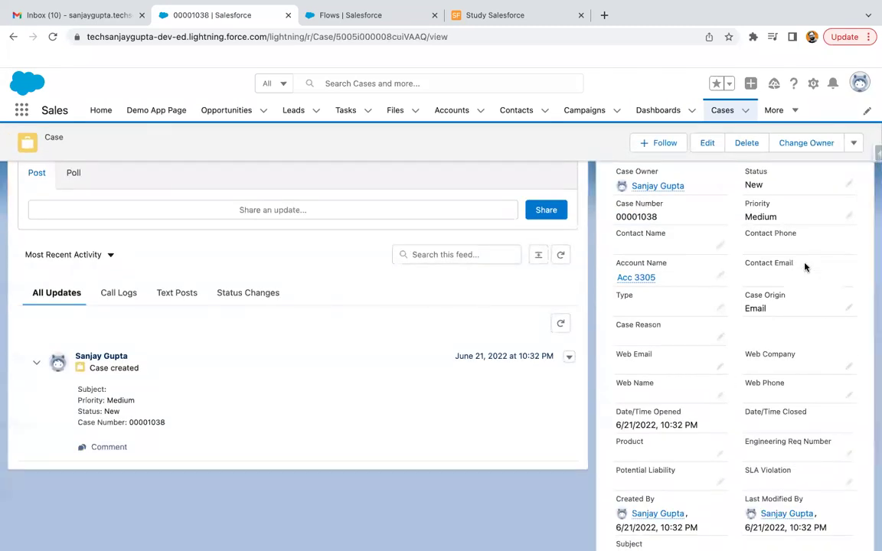
{"action": "left_click", "coordinate": [848, 308]}
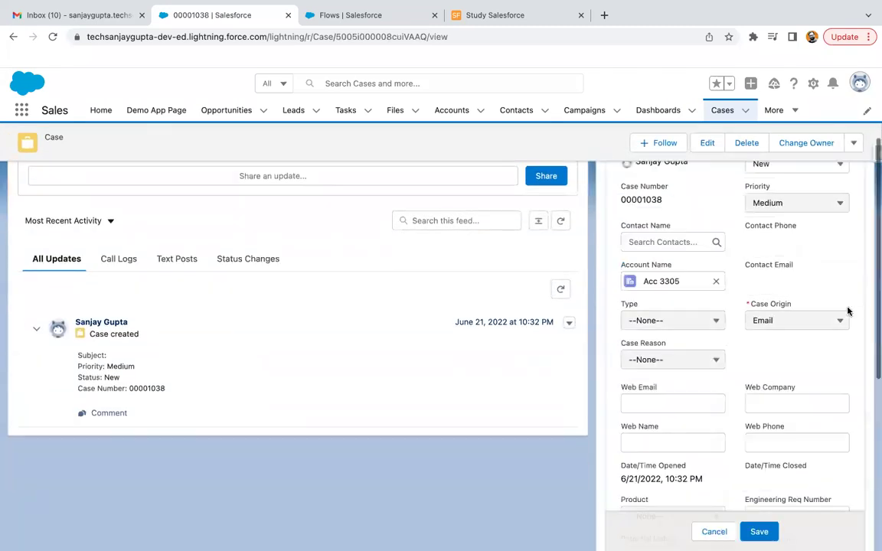
{"action": "left_click", "coordinate": [788, 322]}
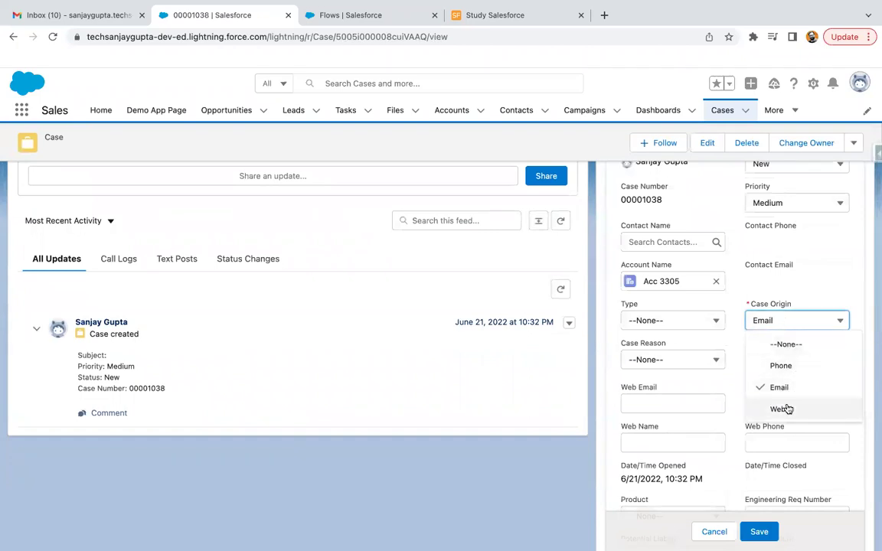
{"action": "left_click", "coordinate": [705, 392]}
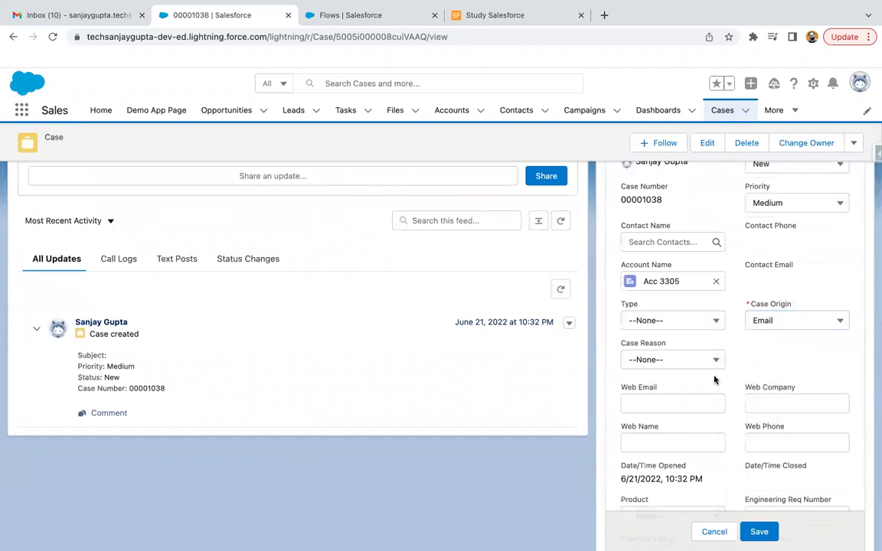
{"action": "left_click", "coordinate": [689, 403]}
{"action": "left_click", "coordinate": [723, 530]}
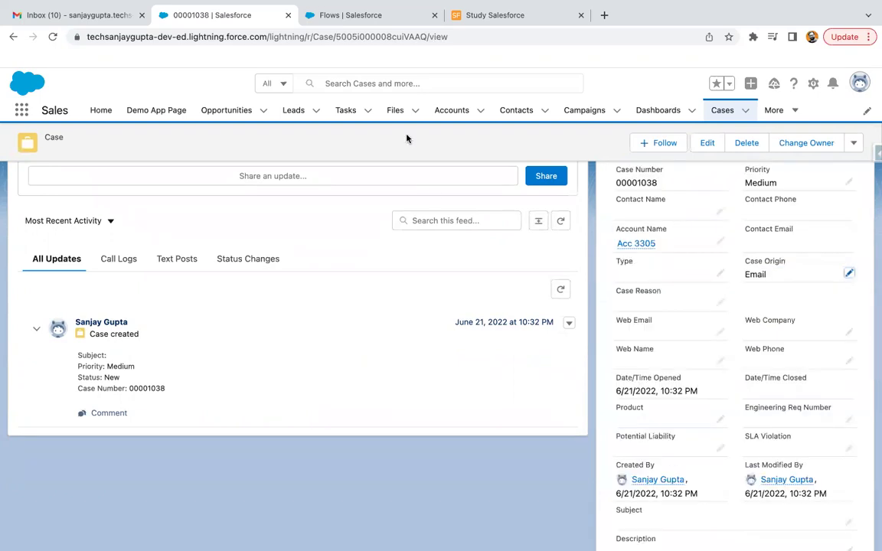
Switch the Cases list to the All Open Cases view
{"action": "left_click", "coordinate": [723, 109]}
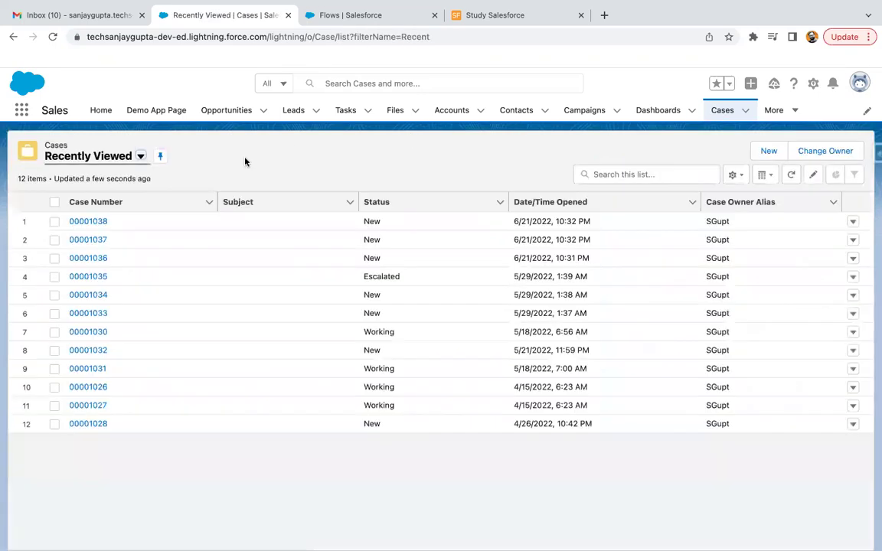
{"action": "left_click", "coordinate": [140, 155]}
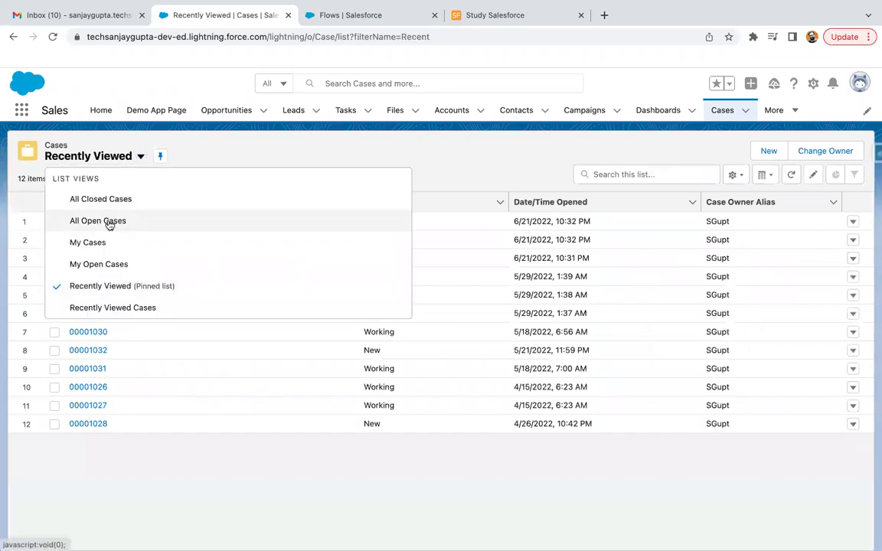
{"action": "left_click", "coordinate": [103, 221]}
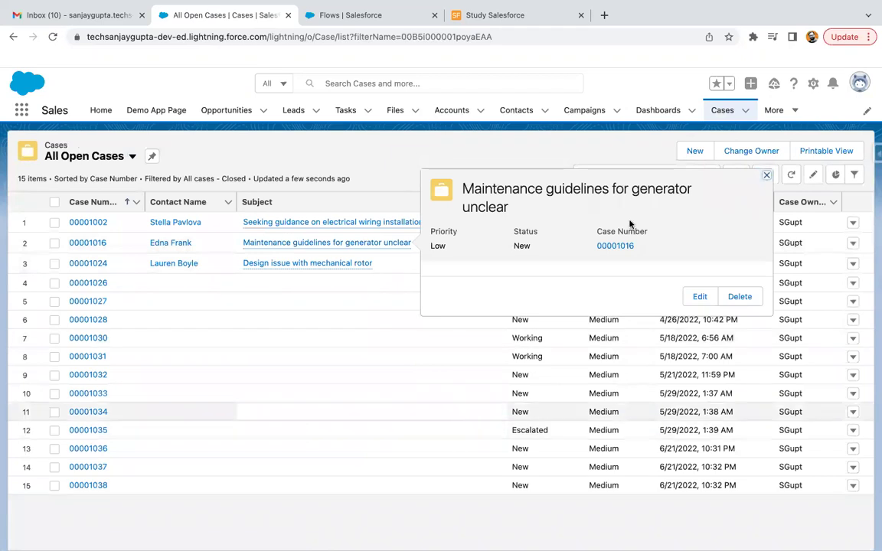
Add the Case Origin and Web Email columns to the list and save the selection
{"action": "left_click", "coordinate": [766, 175]}
{"action": "left_click", "coordinate": [741, 177]}
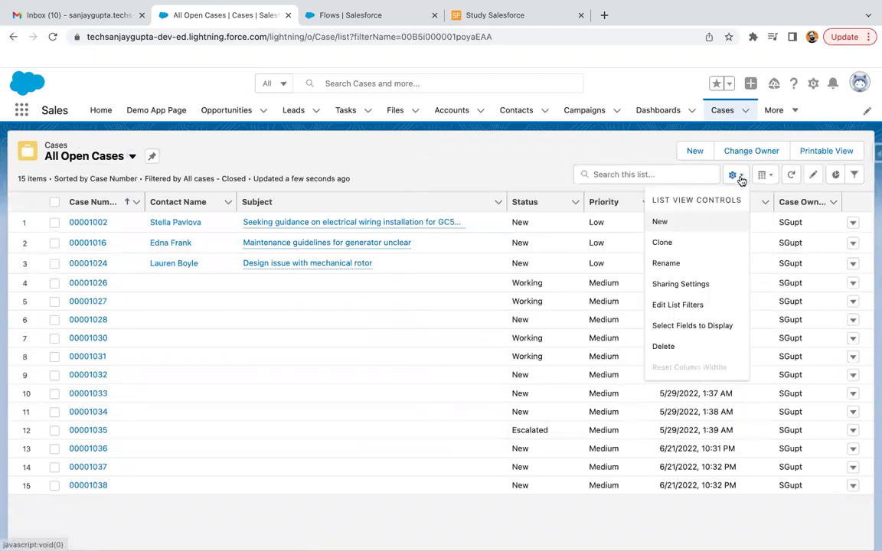
{"action": "left_click", "coordinate": [703, 325]}
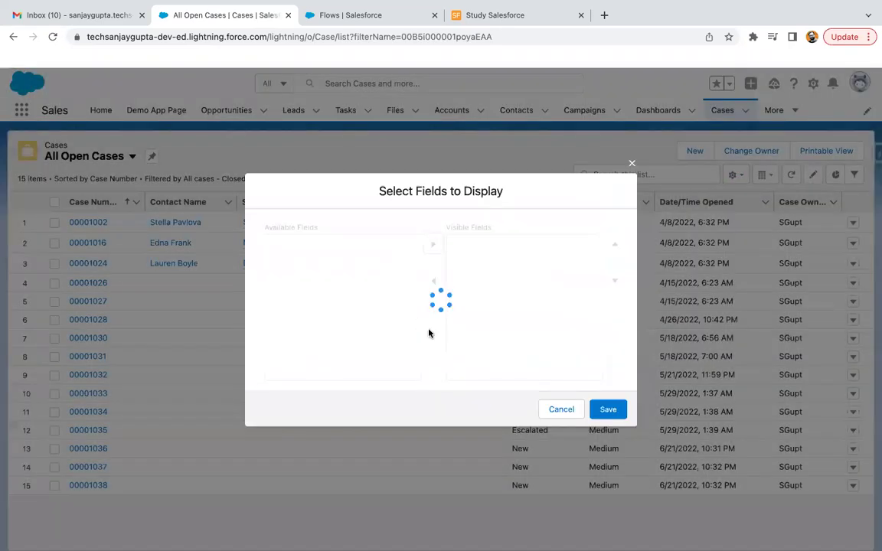
{"action": "scroll", "coordinate": [475, 299], "scroll_direction": "down", "scroll_amount": 2}
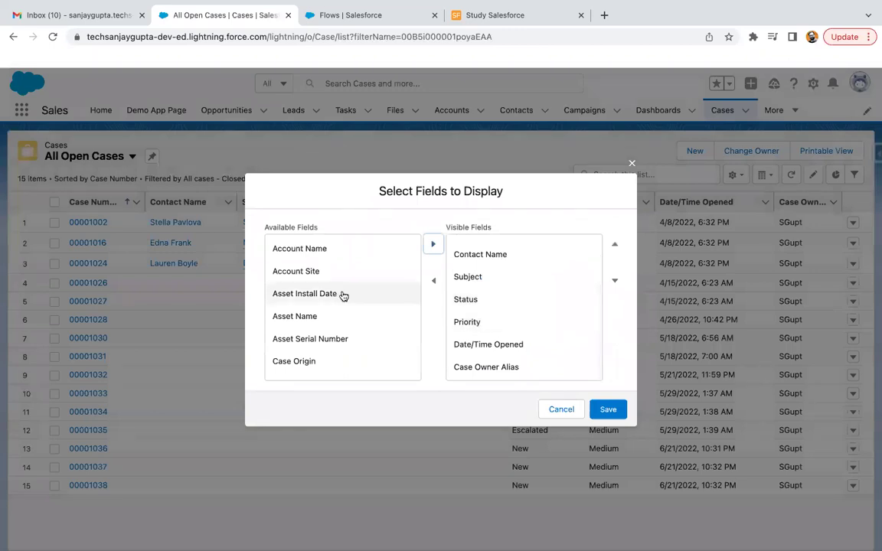
{"action": "scroll", "coordinate": [342, 296], "scroll_direction": "down", "scroll_amount": 2}
{"action": "left_click", "coordinate": [329, 322]}
{"action": "left_click", "coordinate": [432, 247]}
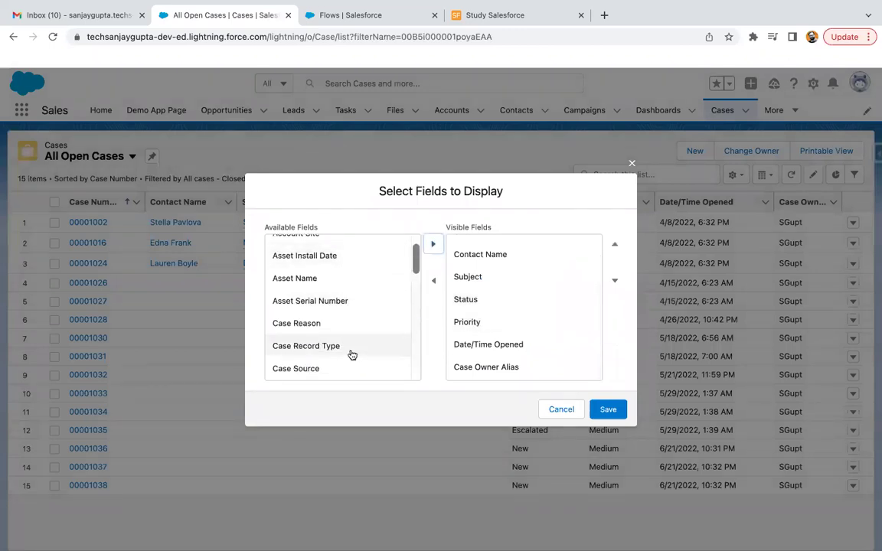
{"action": "scroll", "coordinate": [350, 354], "scroll_direction": "down", "scroll_amount": 10}
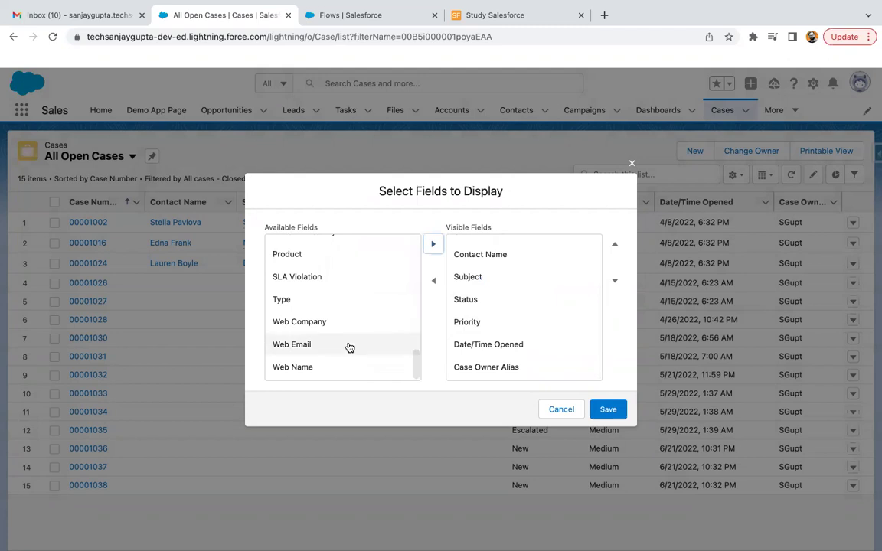
{"action": "left_click", "coordinate": [346, 344]}
{"action": "left_click", "coordinate": [433, 244]}
{"action": "scroll", "coordinate": [548, 311], "scroll_direction": "down", "scroll_amount": 2}
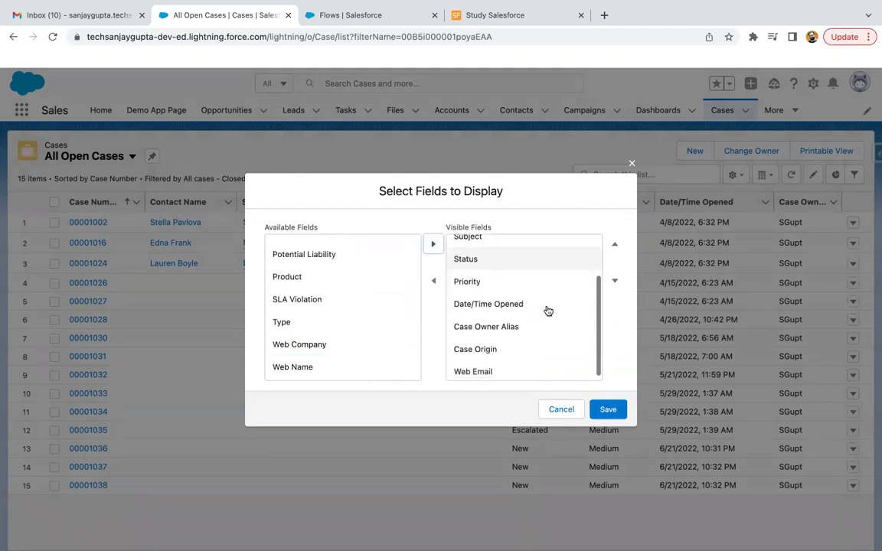
{"action": "left_click", "coordinate": [608, 410]}
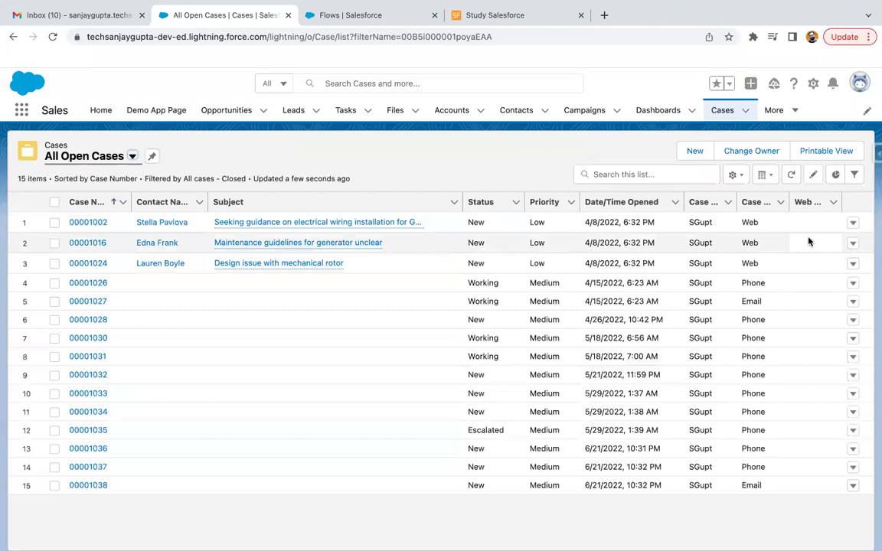
Narrow Subject and widen Web Email and Case Origin so the table fills the width
{"action": "left_click_drag", "start_coordinate": [463, 201], "coordinate": [390, 198]}
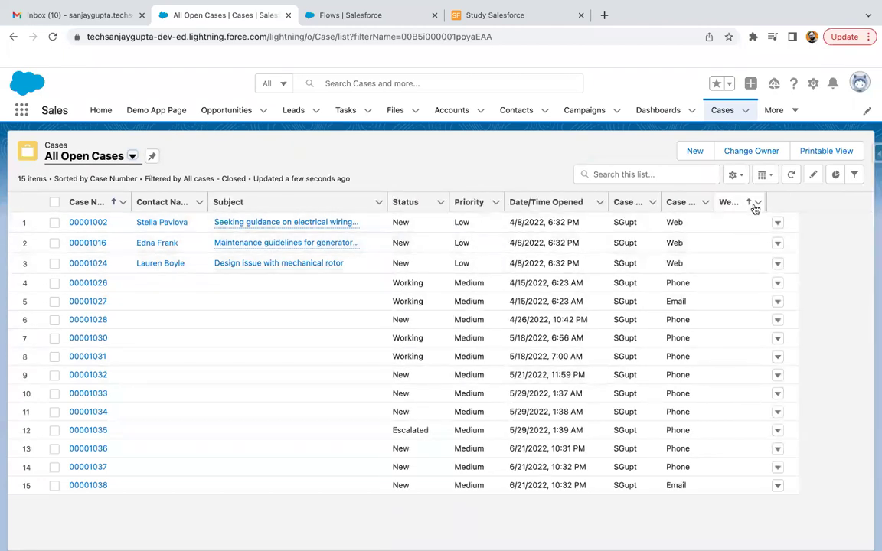
{"action": "left_click_drag", "start_coordinate": [765, 198], "coordinate": [823, 197]}
{"action": "left_click_drag", "start_coordinate": [715, 198], "coordinate": [745, 198]}
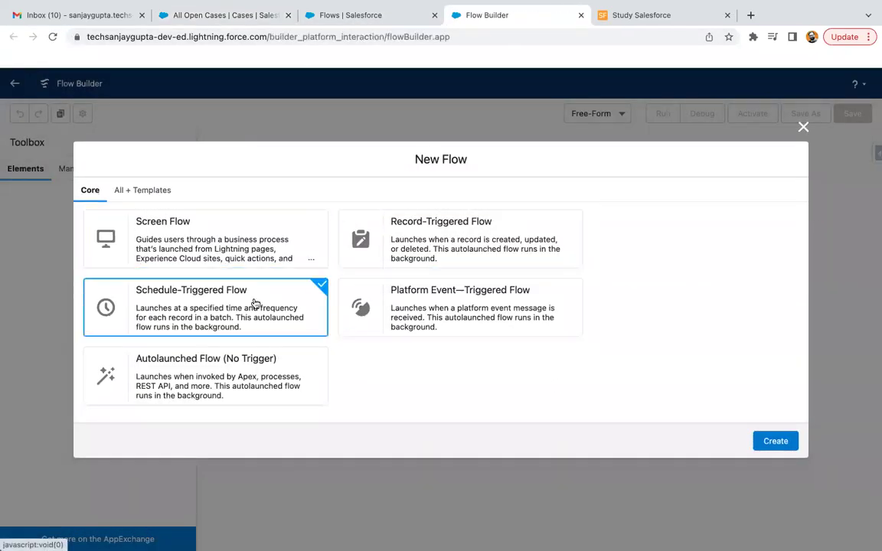
Create the Schedule-Triggered Flow and open its Start element's schedule settings
{"action": "left_click", "coordinate": [775, 441]}
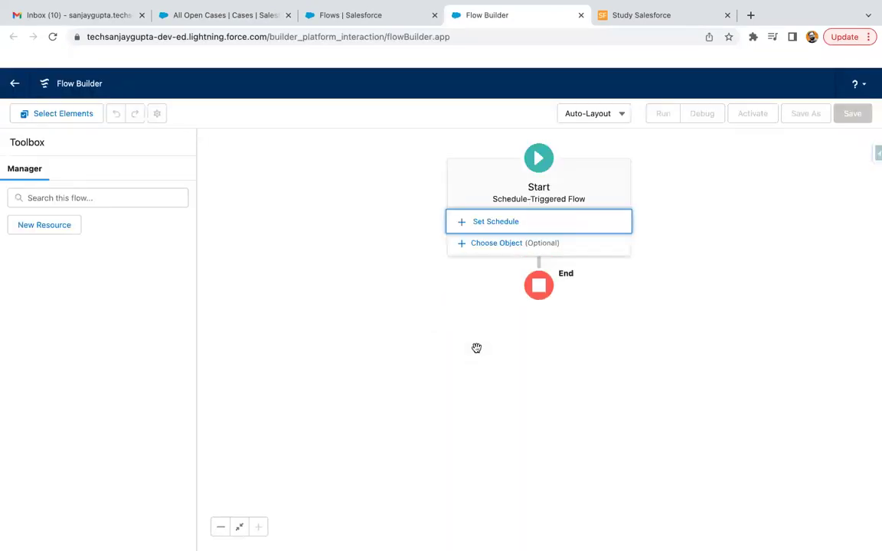
{"action": "left_click", "coordinate": [496, 222]}
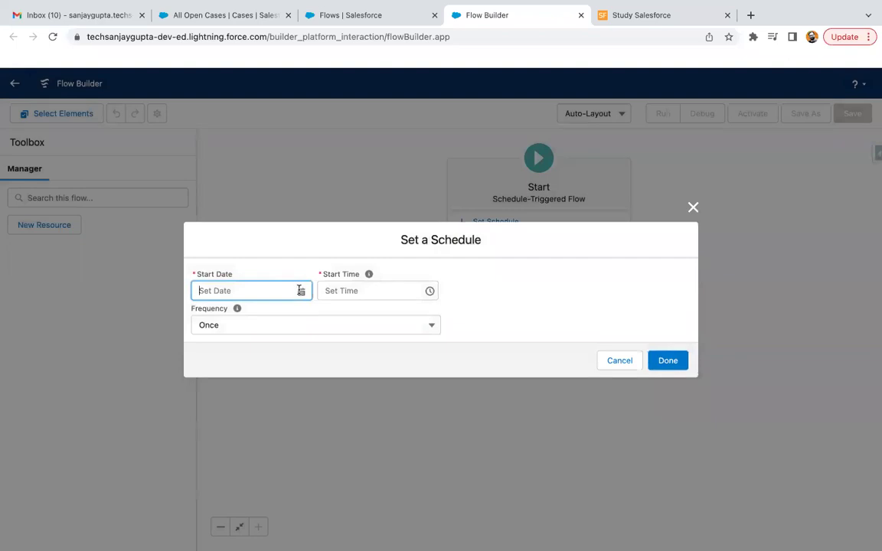
Open case 00001002 from All Open Cases and save its Status as Working
{"action": "left_click", "coordinate": [252, 16]}
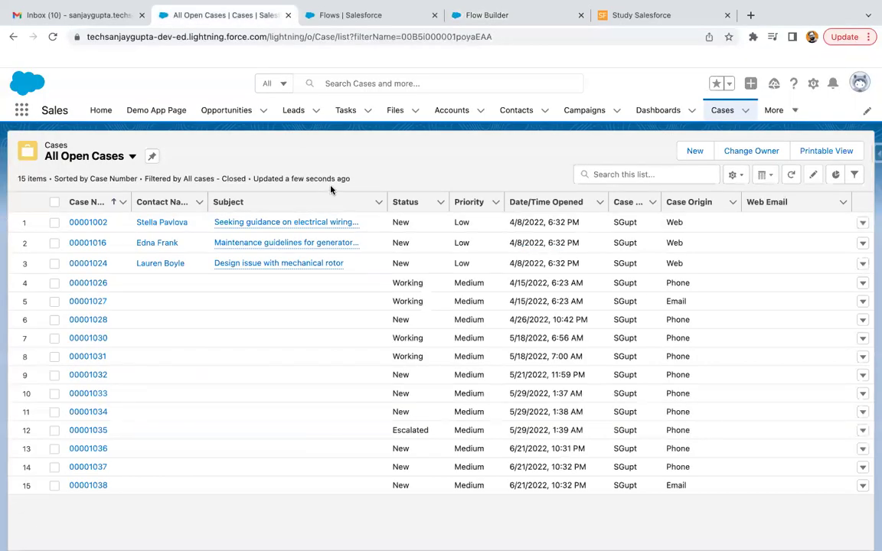
{"action": "left_click", "coordinate": [90, 223]}
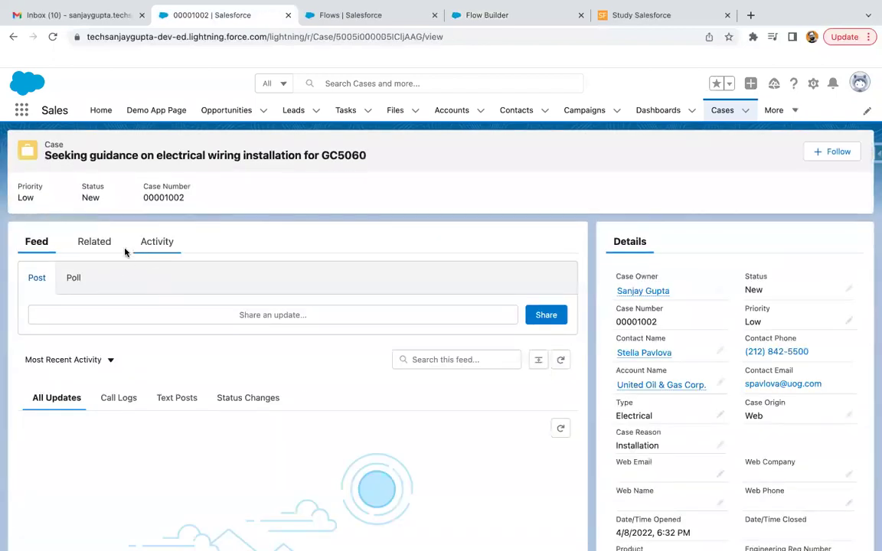
{"action": "left_click", "coordinate": [852, 290]}
{"action": "left_click", "coordinate": [784, 310]}
{"action": "left_click", "coordinate": [779, 368]}
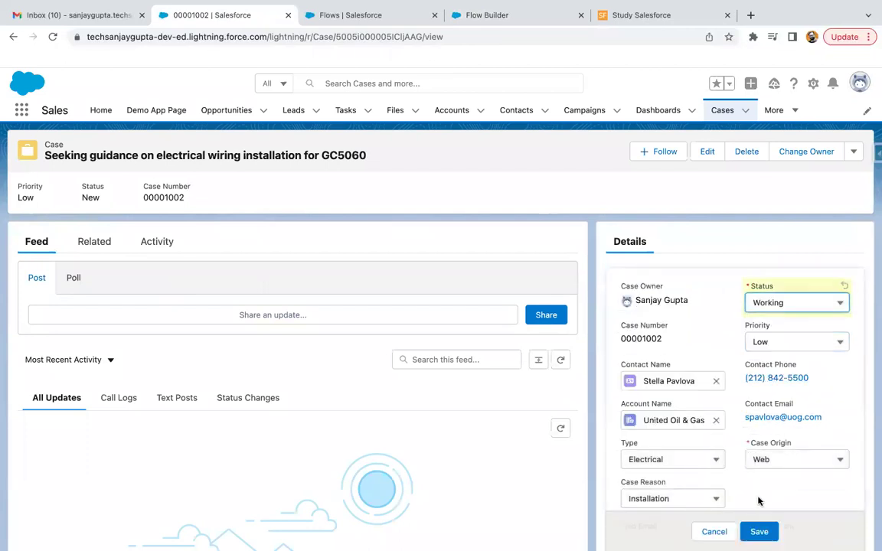
{"action": "left_click", "coordinate": [759, 532]}
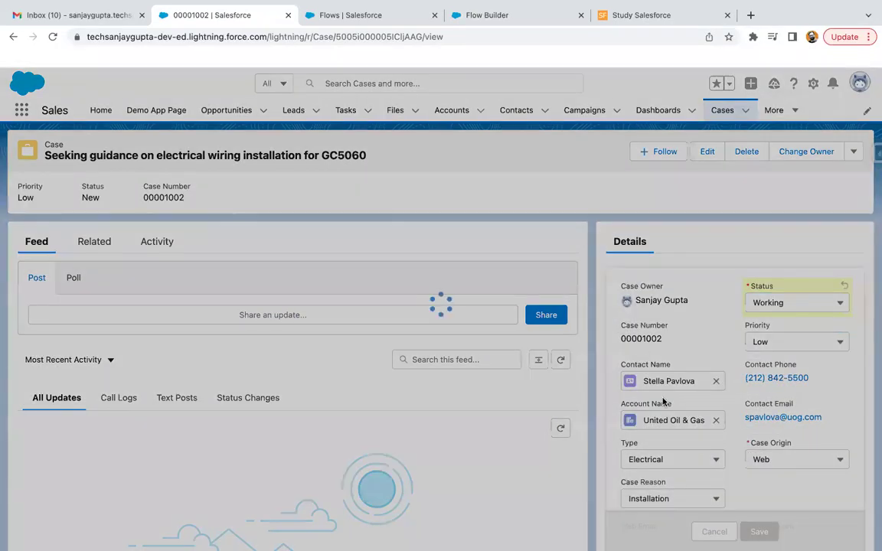
{"action": "scroll", "coordinate": [663, 403], "scroll_direction": "down", "scroll_amount": 3}
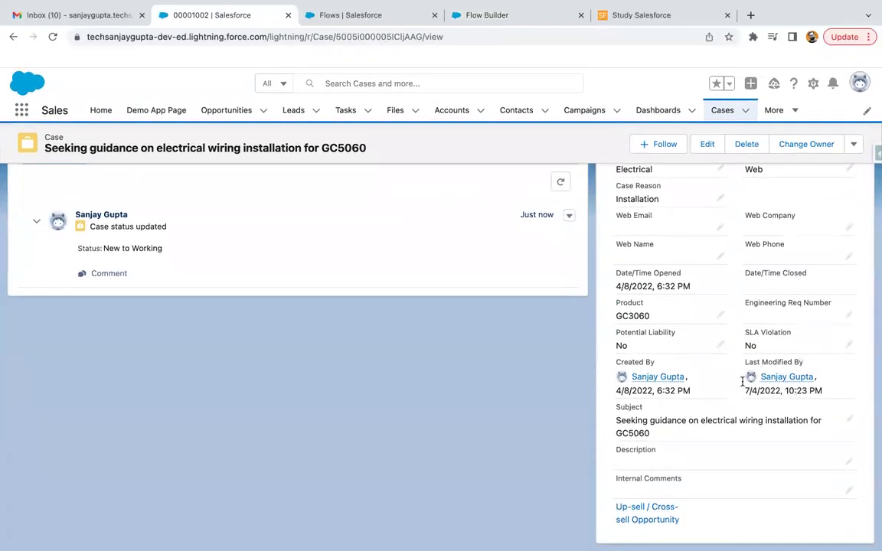
Set the flow schedule's start date to Jul 4, 2022
{"action": "left_click", "coordinate": [491, 17]}
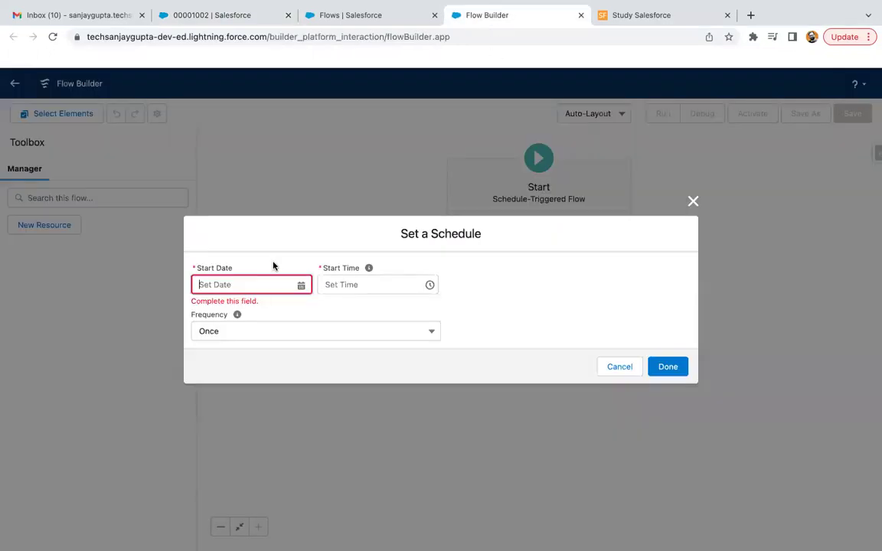
{"action": "left_click", "coordinate": [302, 284]}
{"action": "left_click", "coordinate": [231, 379]}
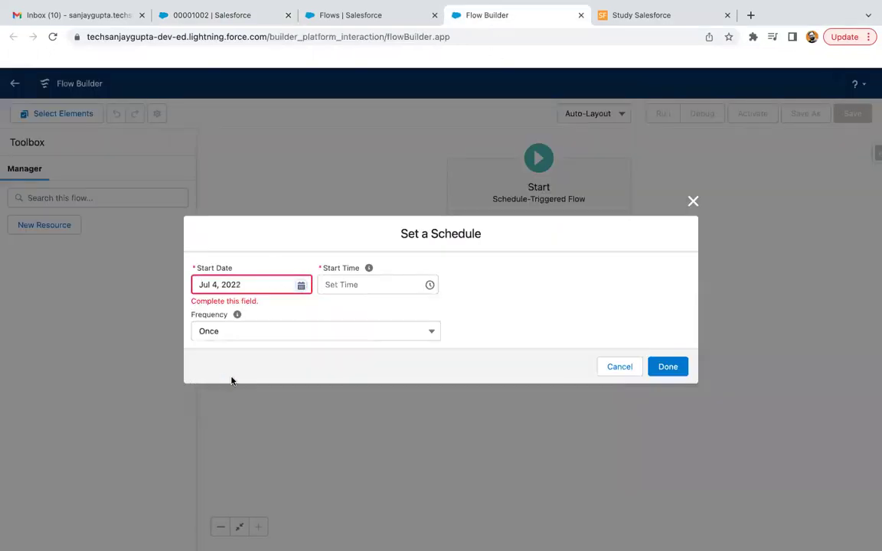
{"action": "left_click", "coordinate": [244, 20]}
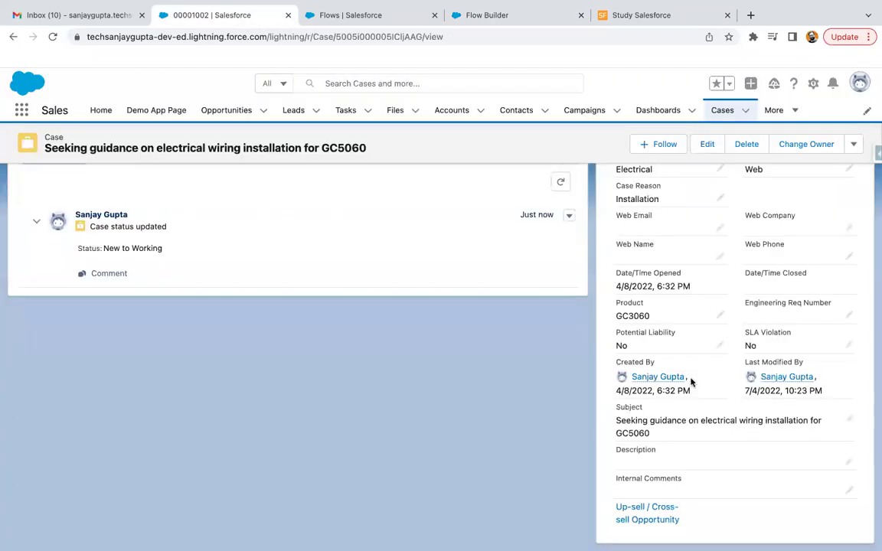
{"action": "left_click", "coordinate": [393, 17]}
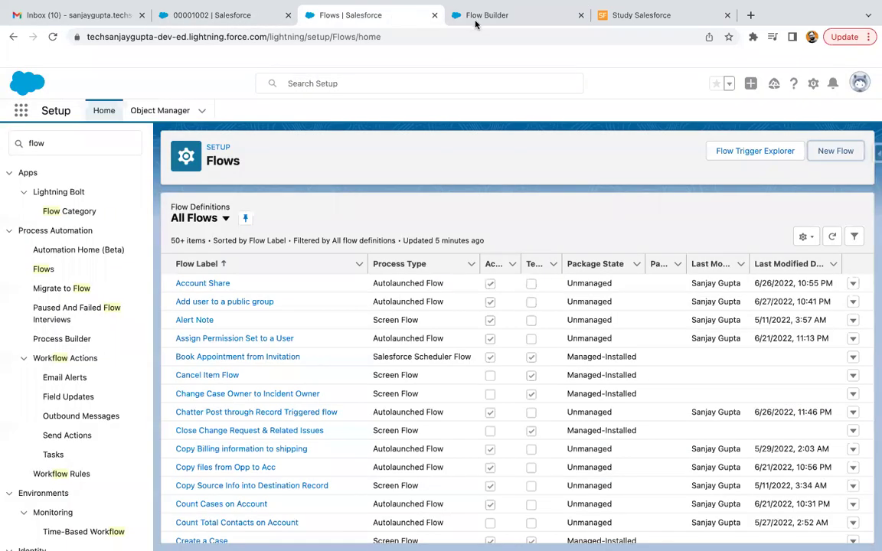
{"action": "left_click", "coordinate": [475, 19]}
Set the start time to 10:30 PM, the frequency to Weekly, and confirm
{"action": "left_click", "coordinate": [430, 291]}
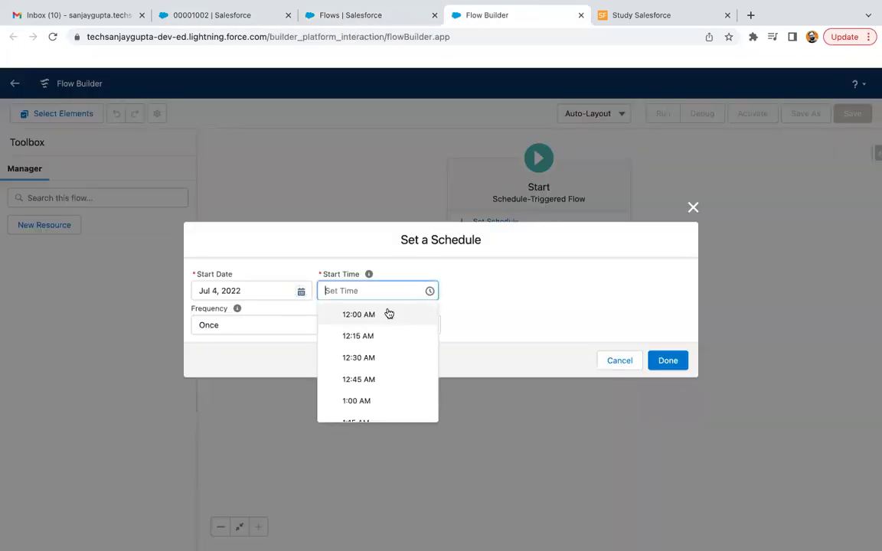
{"action": "scroll", "coordinate": [362, 375], "scroll_direction": "down", "scroll_amount": 2}
{"action": "scroll", "coordinate": [363, 375], "scroll_direction": "down", "scroll_amount": 10}
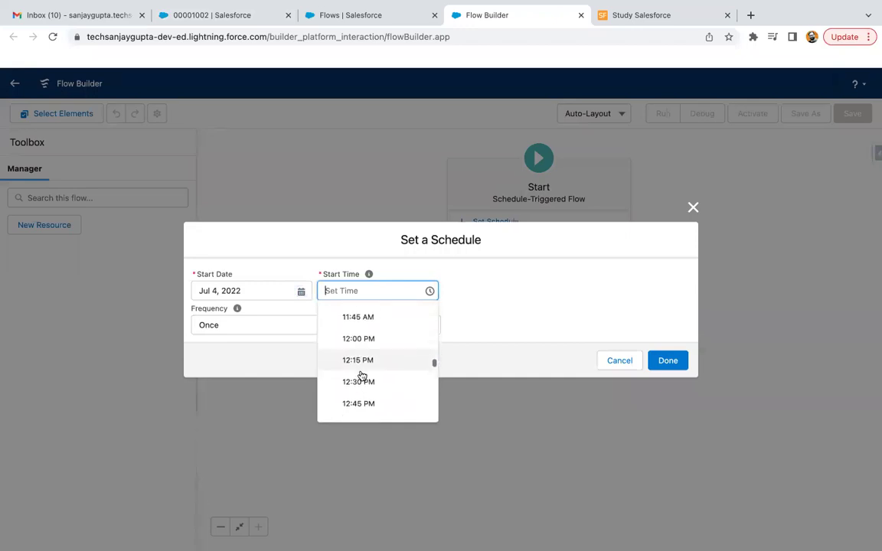
{"action": "scroll", "coordinate": [362, 375], "scroll_direction": "up", "scroll_amount": 2}
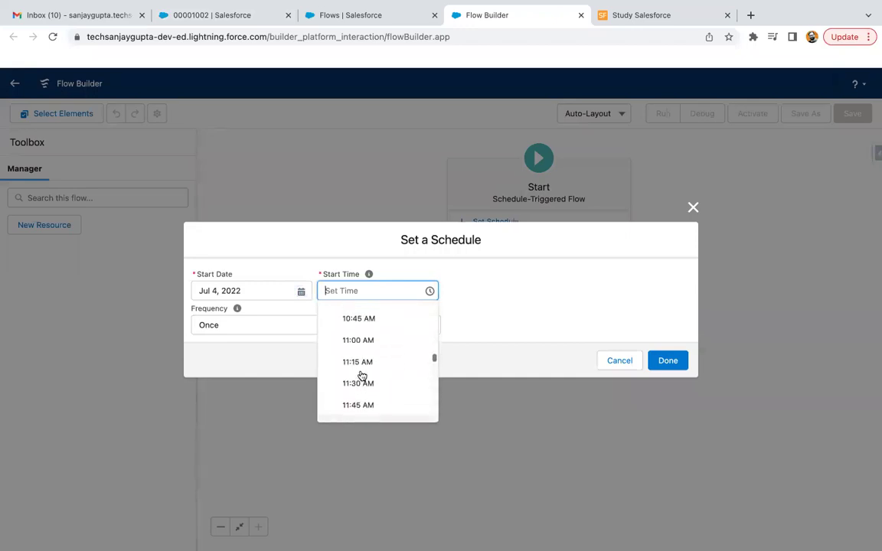
{"action": "scroll", "coordinate": [357, 389], "scroll_direction": "down", "scroll_amount": 12}
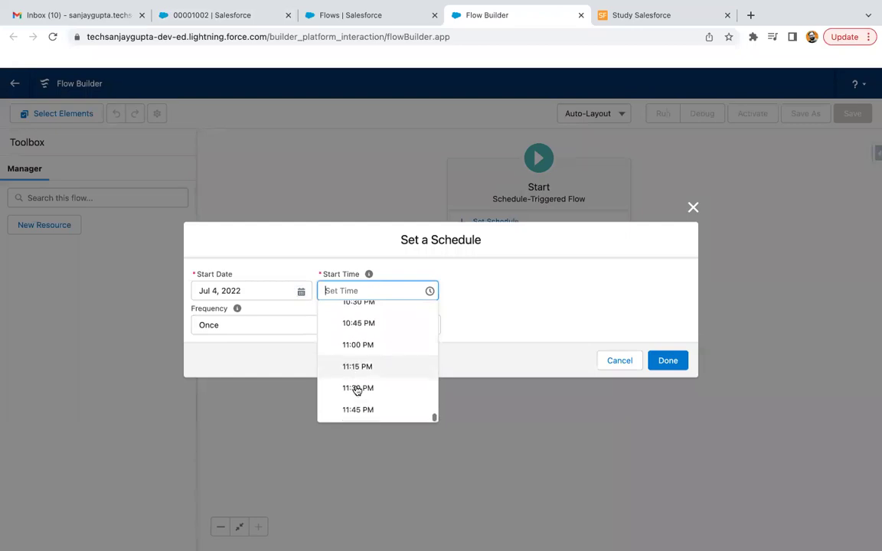
{"action": "scroll", "coordinate": [356, 337], "scroll_direction": "up", "scroll_amount": 1}
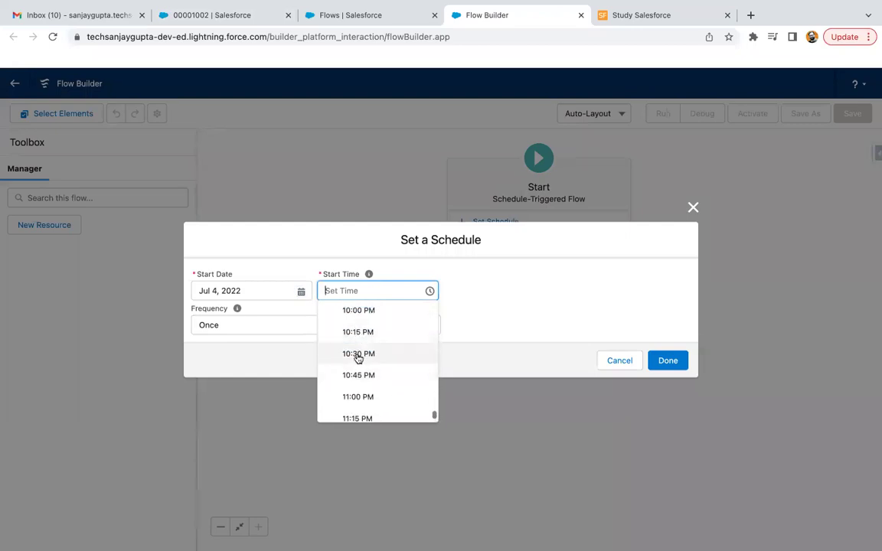
{"action": "left_click", "coordinate": [359, 354]}
{"action": "left_click", "coordinate": [238, 325]}
{"action": "left_click", "coordinate": [230, 392]}
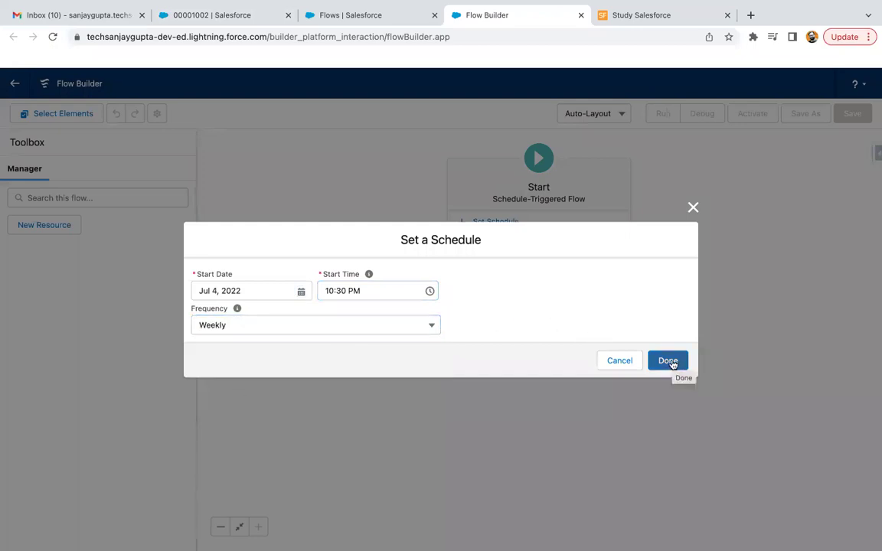
{"action": "left_click", "coordinate": [669, 361]}
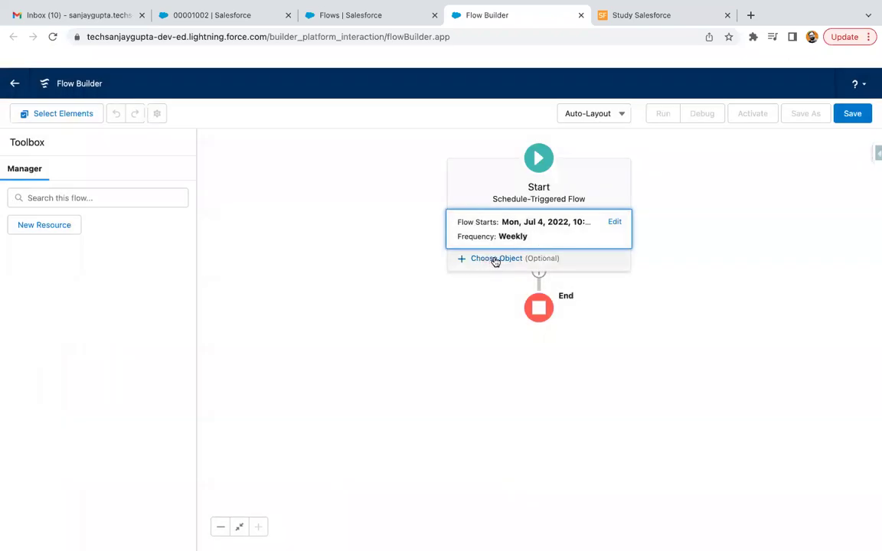
Add an Update Records element after Start labelled Update Cases
{"action": "left_click", "coordinate": [504, 260]}
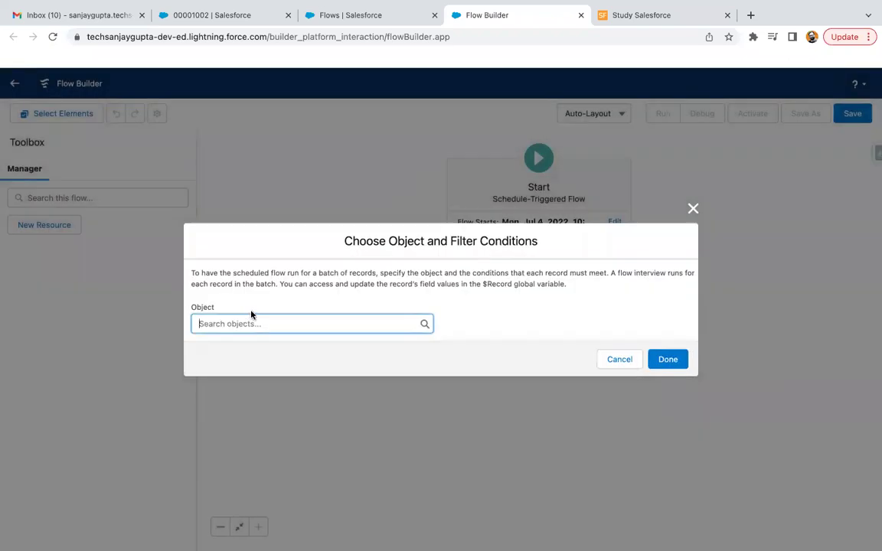
{"action": "left_click", "coordinate": [616, 358]}
{"action": "left_click", "coordinate": [538, 287]}
{"action": "scroll", "coordinate": [512, 349], "scroll_direction": "down", "scroll_amount": 5}
{"action": "scroll", "coordinate": [511, 348], "scroll_direction": "down", "scroll_amount": 3}
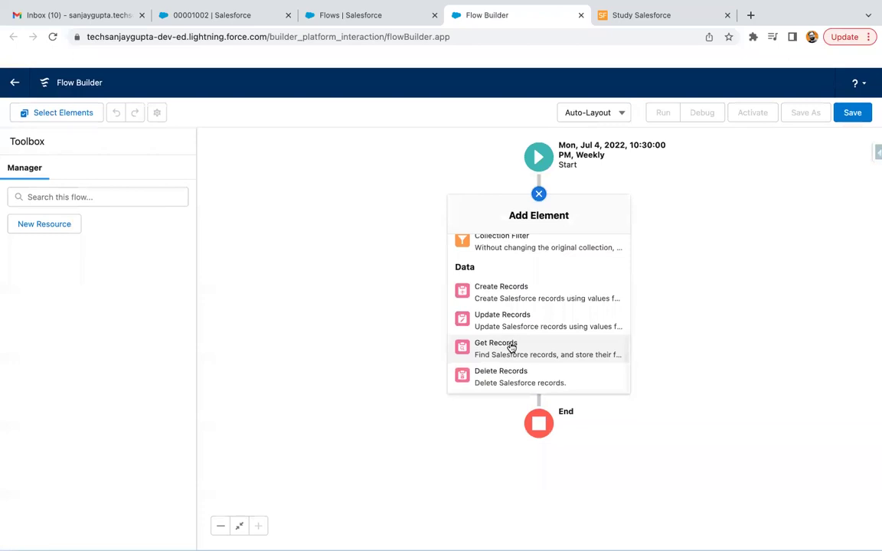
{"action": "left_click", "coordinate": [509, 327]}
{"action": "type", "text": "Update Cases"}
{"action": "left_click", "coordinate": [489, 311]}
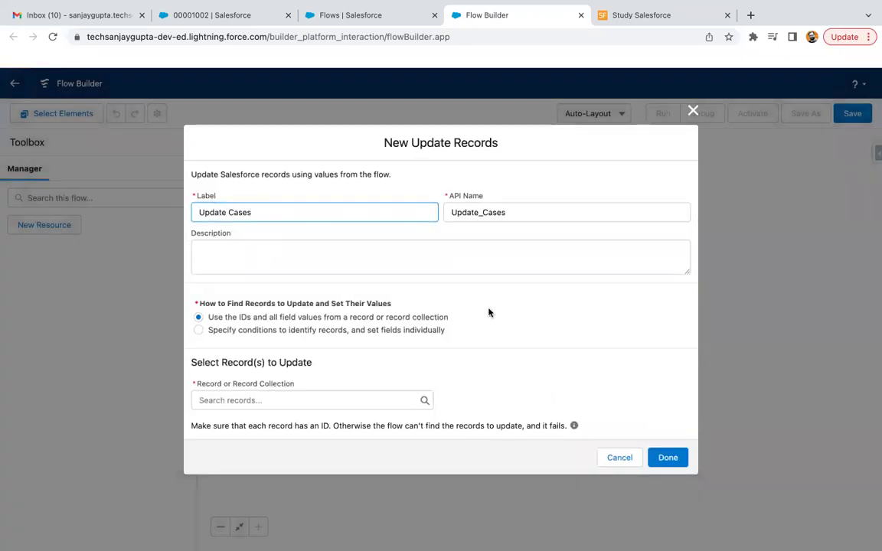
Specify conditions to update Case records where Origin Equals Web
{"action": "left_click", "coordinate": [230, 332]}
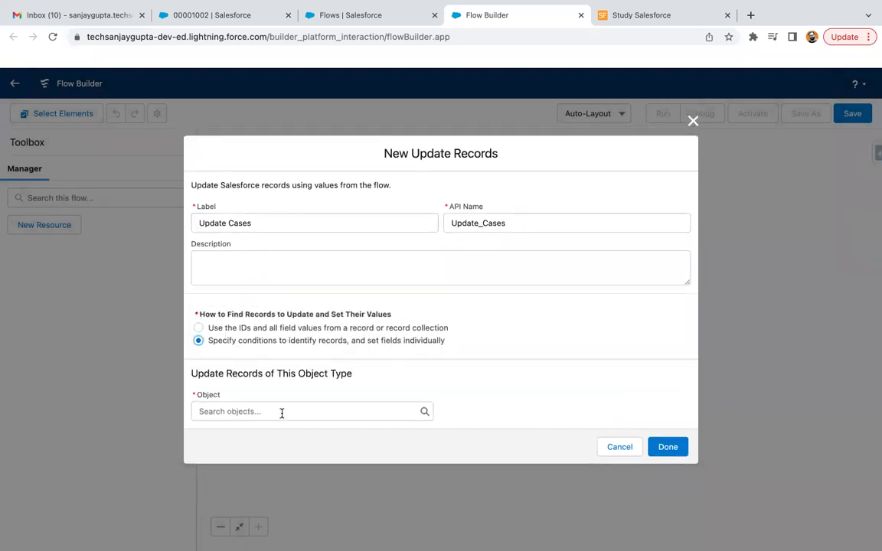
{"action": "left_click", "coordinate": [282, 413]}
{"action": "type", "text": "case"}
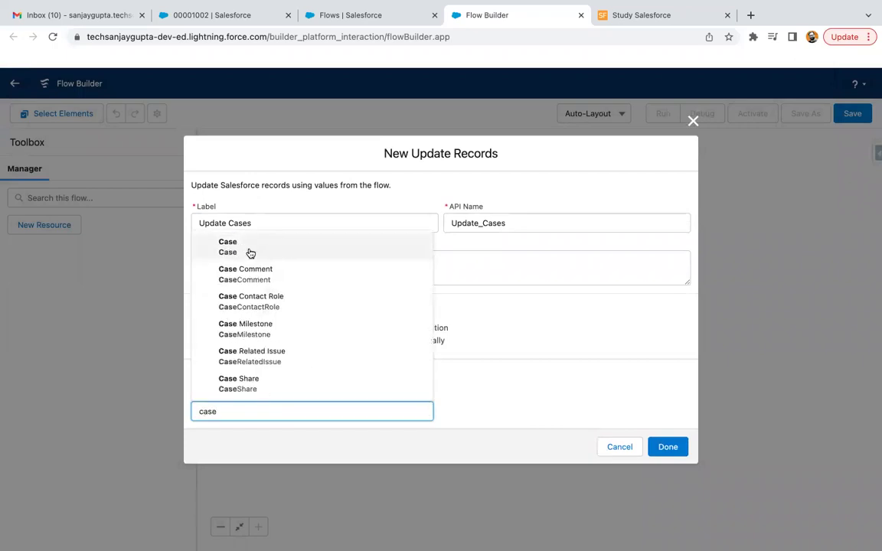
{"action": "left_click", "coordinate": [250, 253]}
{"action": "scroll", "coordinate": [414, 322], "scroll_direction": "down", "scroll_amount": 3}
{"action": "left_click", "coordinate": [270, 323]}
{"action": "type", "text": "case"}
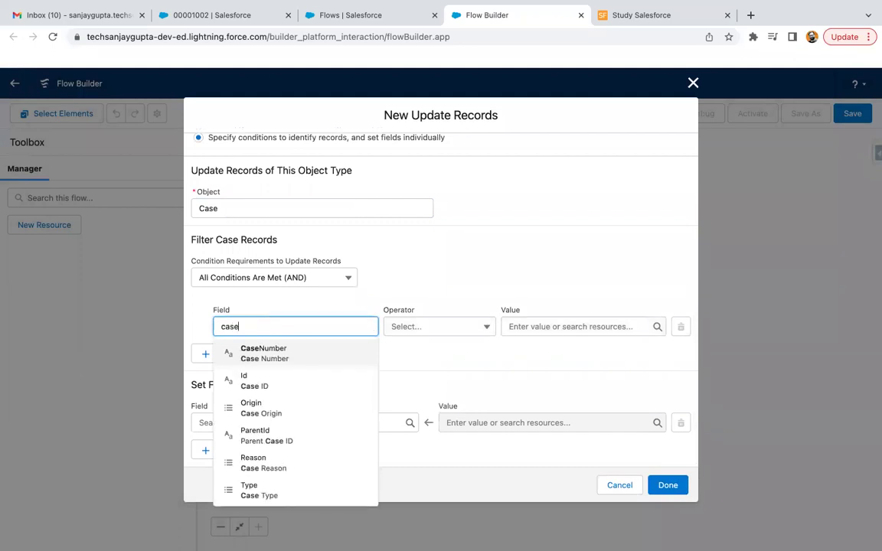
{"action": "left_click", "coordinate": [266, 414]}
{"action": "left_click", "coordinate": [558, 324]}
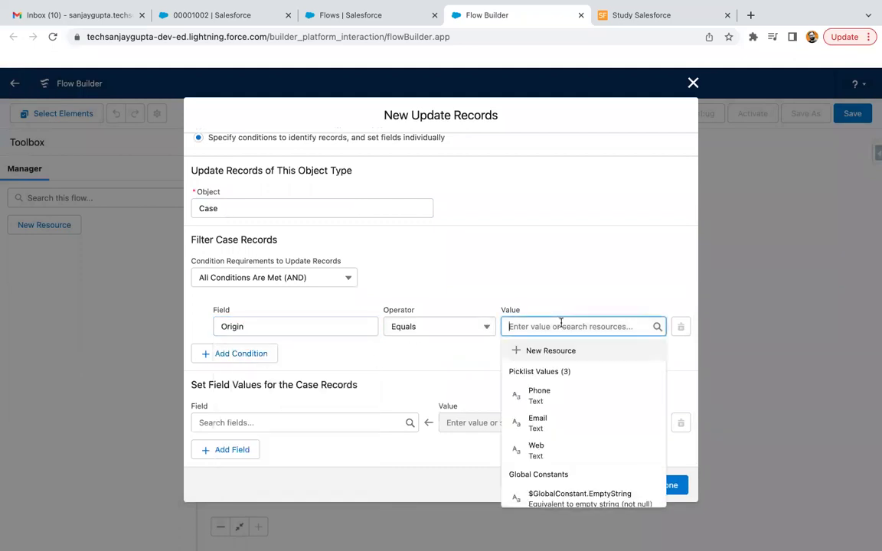
{"action": "left_click", "coordinate": [538, 444]}
Search the fields to set for 'web' and 'email' without choosing one
{"action": "left_click", "coordinate": [337, 423]}
{"action": "type", "text": "web"}
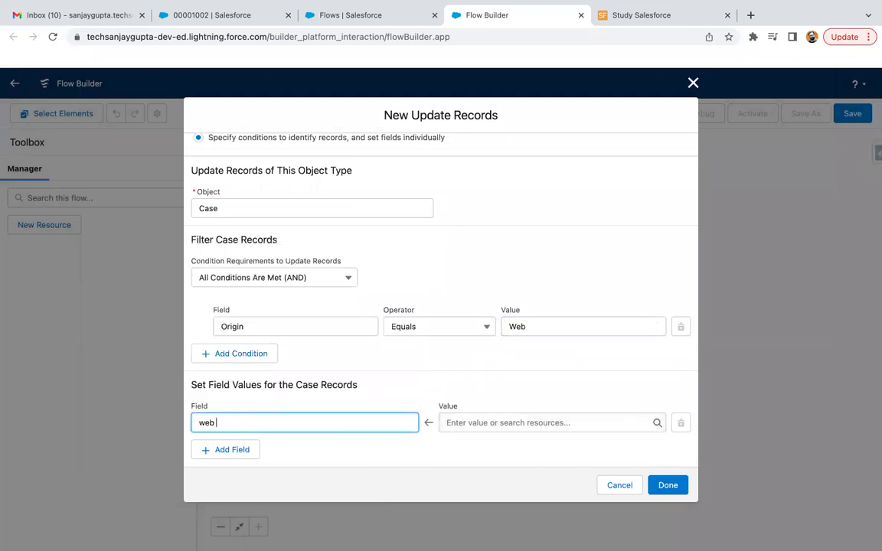
{"action": "key", "text": "BackSpace"}
{"action": "key", "text": "BackSpace"}
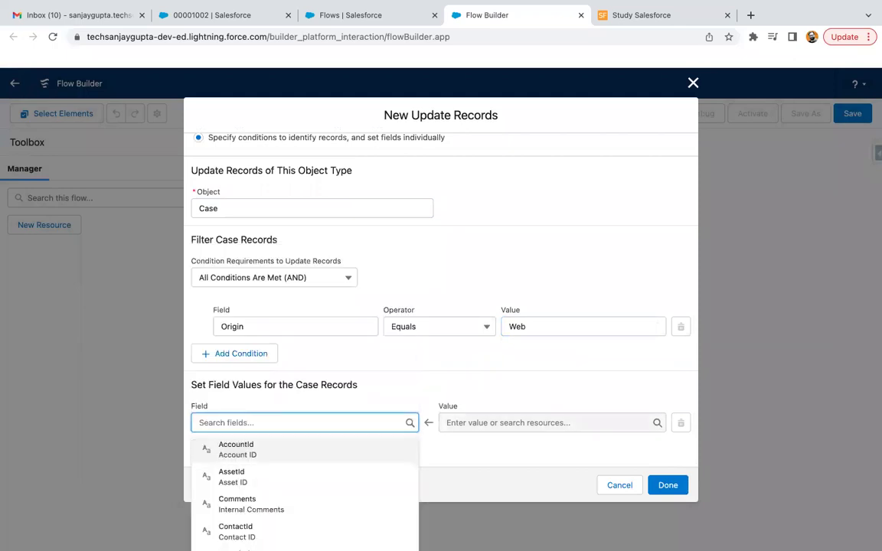
{"action": "type", "text": "email"}
{"action": "key", "text": "BackSpace"}
{"action": "key", "text": "BackSpace"}
{"action": "key", "text": "BackSpace"}
{"action": "key", "text": "BackSpace"}
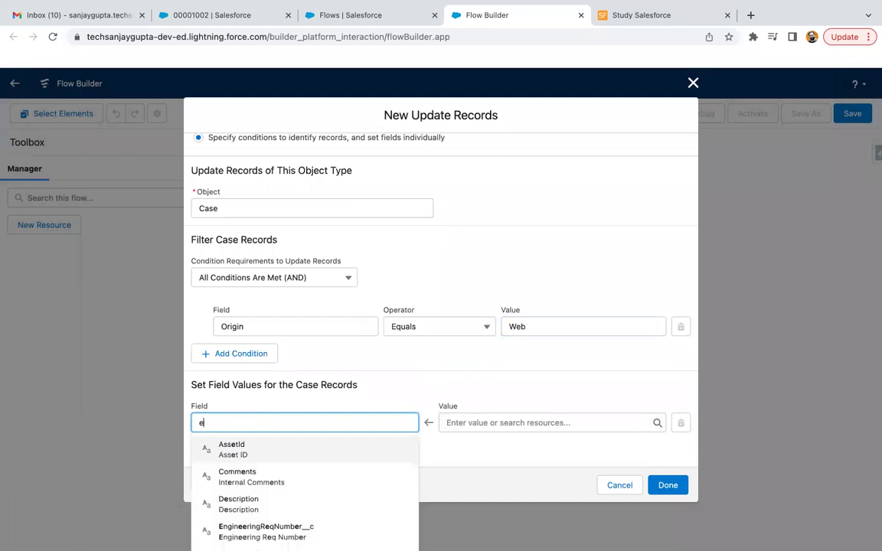
{"action": "left_click", "coordinate": [462, 385]}
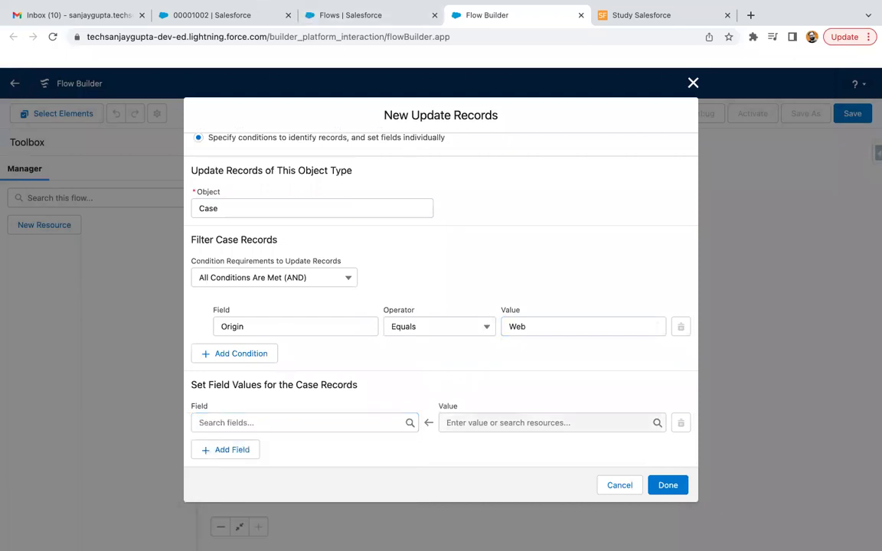
Go to Setup's Object Manager, open Case's Fields & Relationships, and filter them by 'web'
{"action": "left_click", "coordinate": [234, 15]}
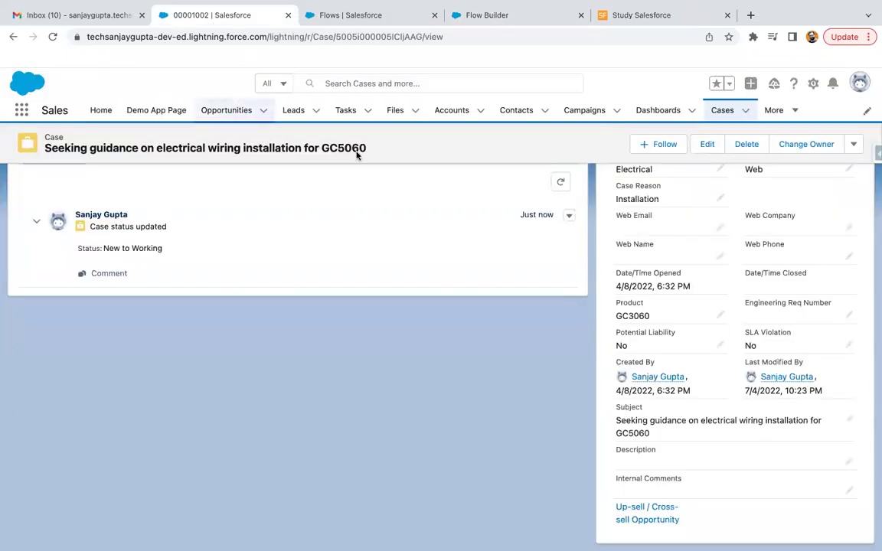
{"action": "scroll", "coordinate": [719, 344], "scroll_direction": "up", "scroll_amount": 1}
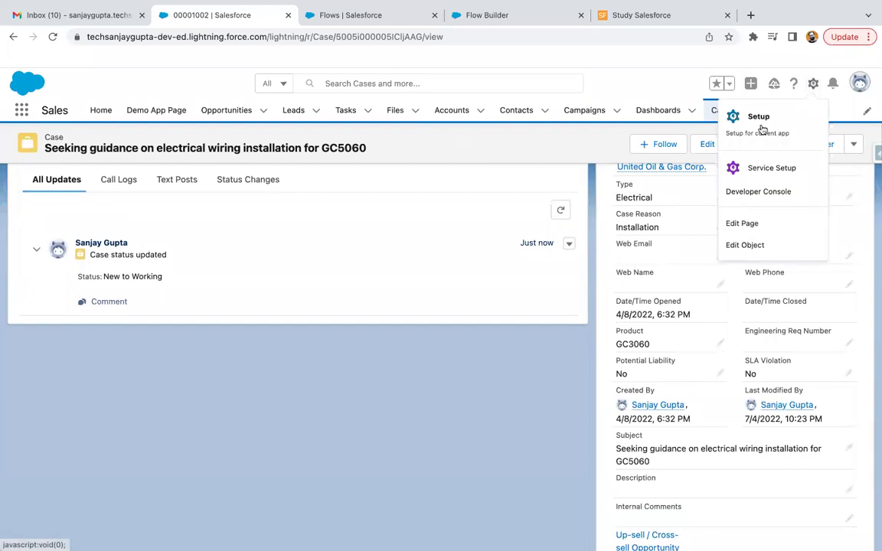
{"action": "left_click", "coordinate": [735, 117]}
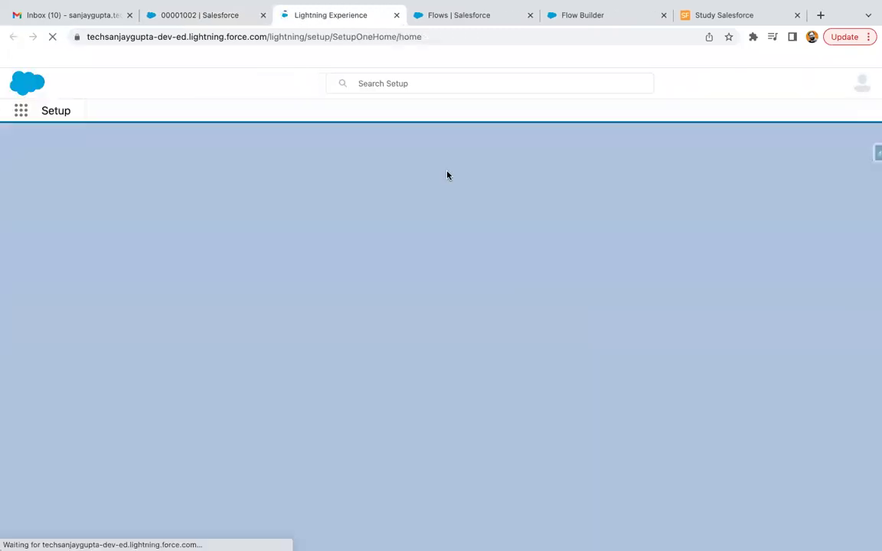
{"action": "left_click", "coordinate": [172, 111]}
{"action": "left_click", "coordinate": [675, 152]}
{"action": "type", "text": "case"}
{"action": "left_click", "coordinate": [29, 227]}
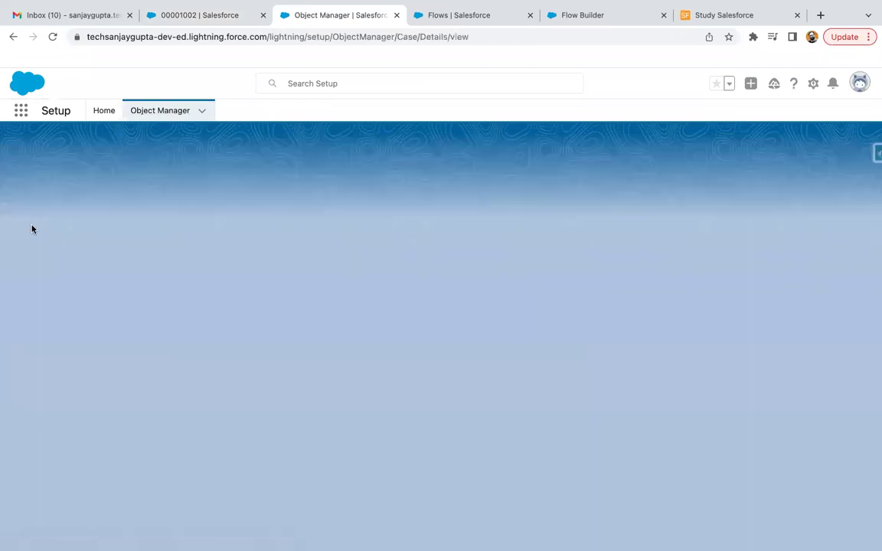
{"action": "left_click", "coordinate": [45, 232]}
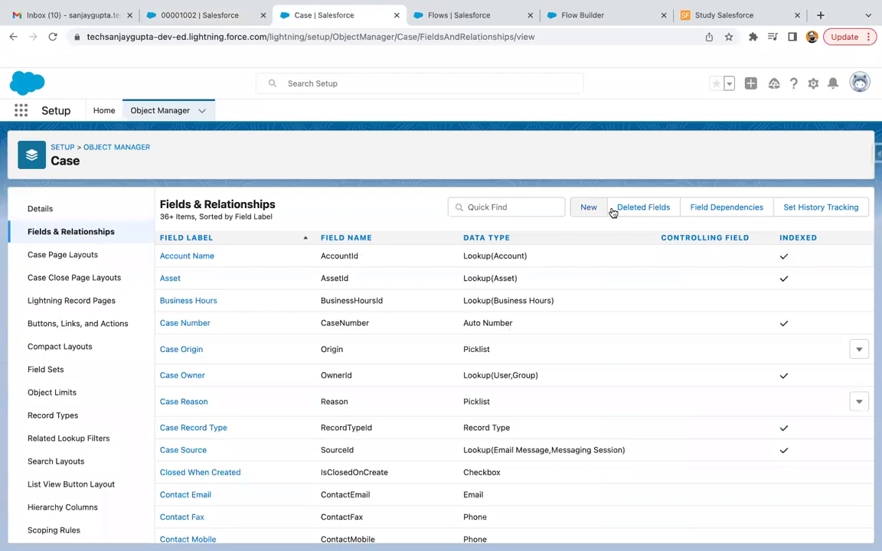
{"action": "left_click", "coordinate": [507, 206]}
{"action": "type", "text": "web"}
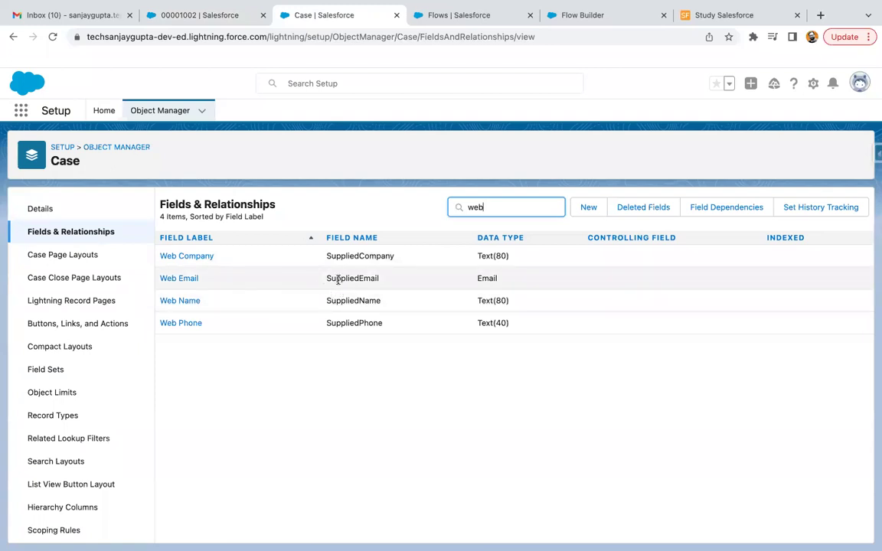
Back in the flow editor, search 'sup' and pick SuppliedEmail as the field to set
{"action": "left_click", "coordinate": [484, 17]}
{"action": "left_click", "coordinate": [568, 17]}
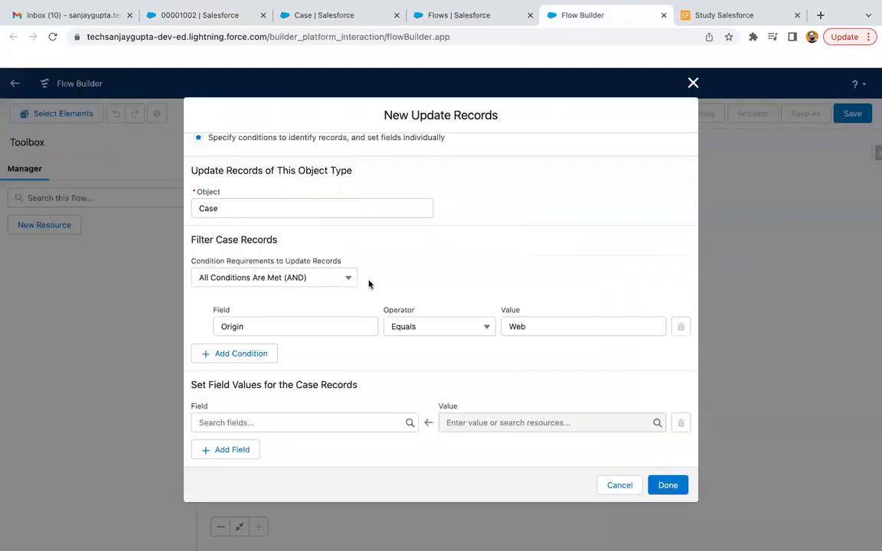
{"action": "left_click", "coordinate": [275, 422]}
{"action": "type", "text": "sup"}
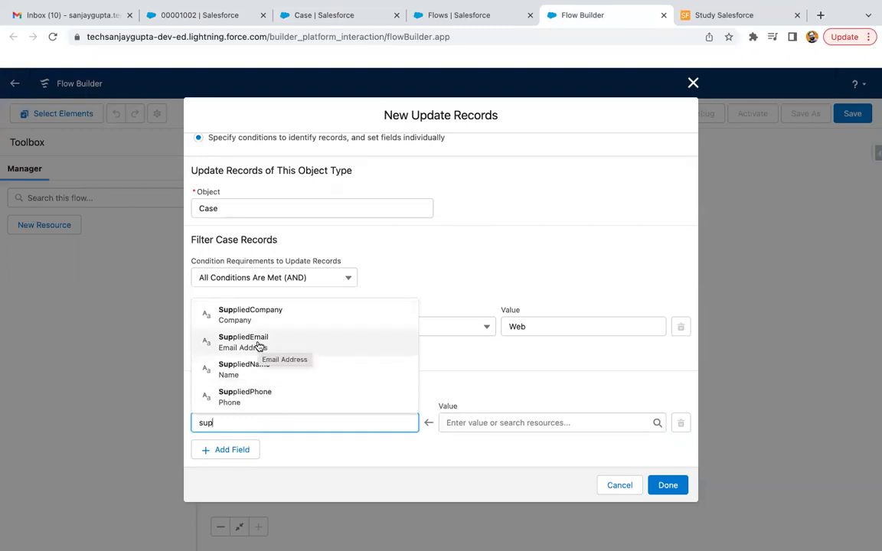
{"action": "left_click", "coordinate": [258, 346]}
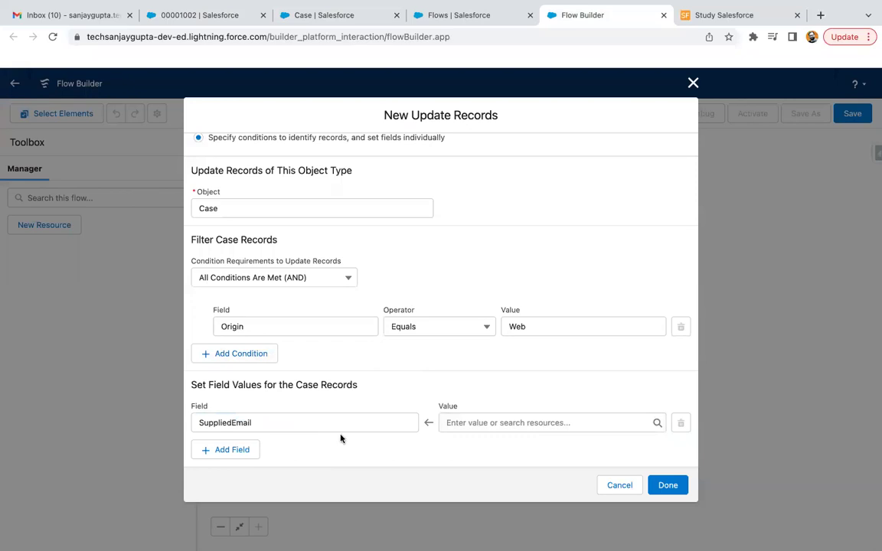
Enter the fixed email address as SuppliedEmail's value and confirm the Update Cases element
{"action": "left_click", "coordinate": [335, 14]}
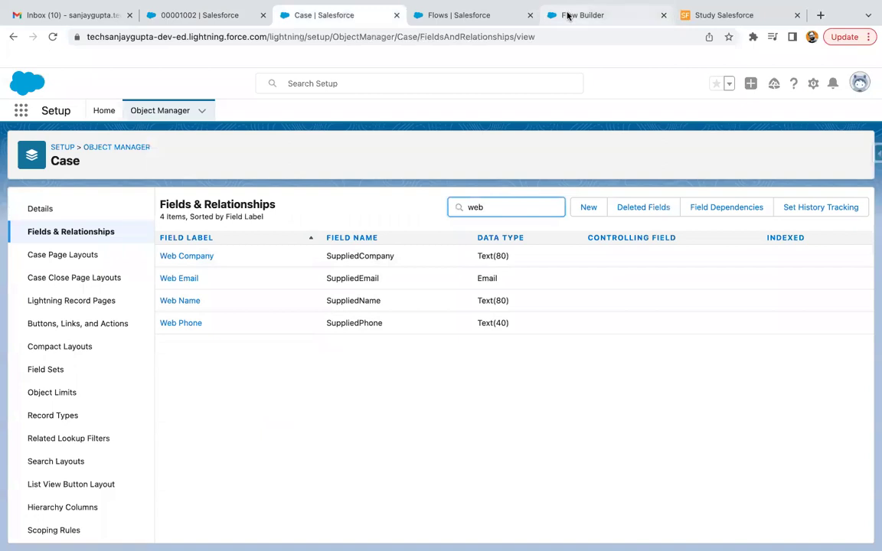
{"action": "left_click", "coordinate": [565, 13]}
{"action": "left_click", "coordinate": [535, 420]}
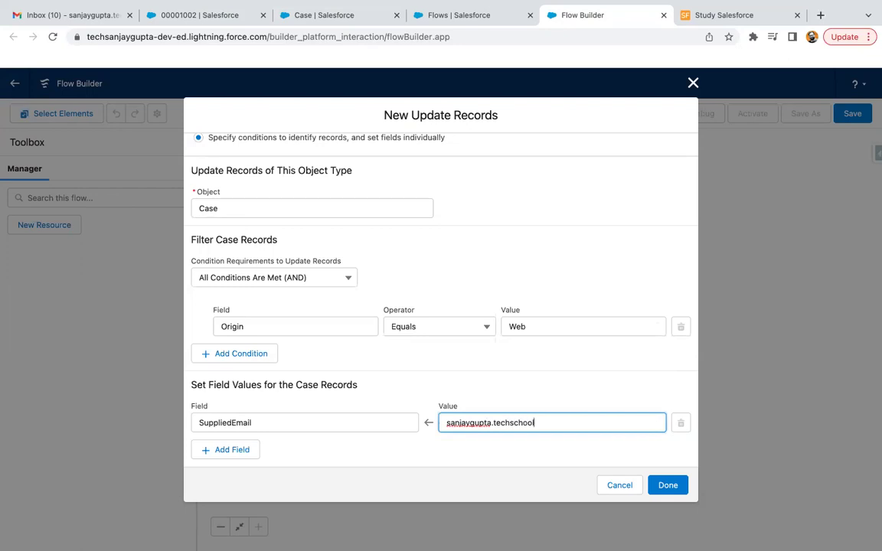
{"action": "left_click", "coordinate": [668, 485]}
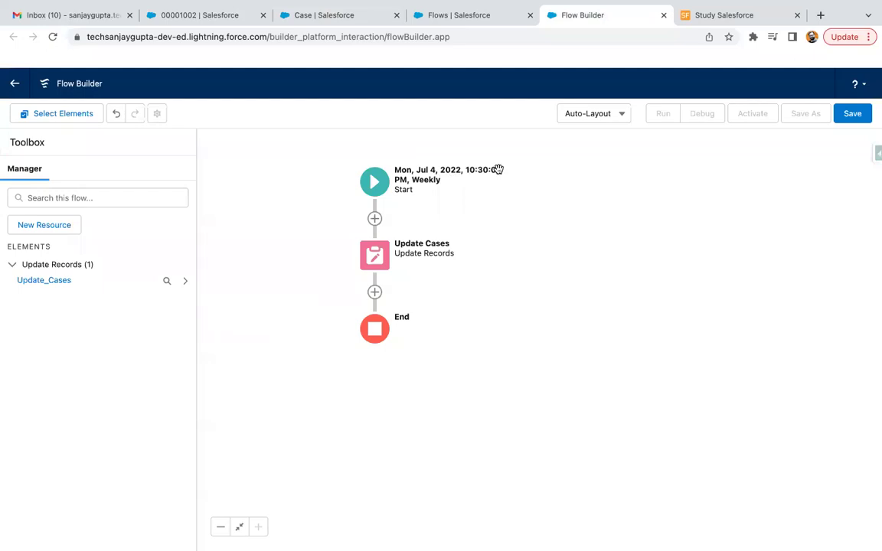
Save the flow with the label Update Cases and activate it
{"action": "left_click", "coordinate": [853, 115]}
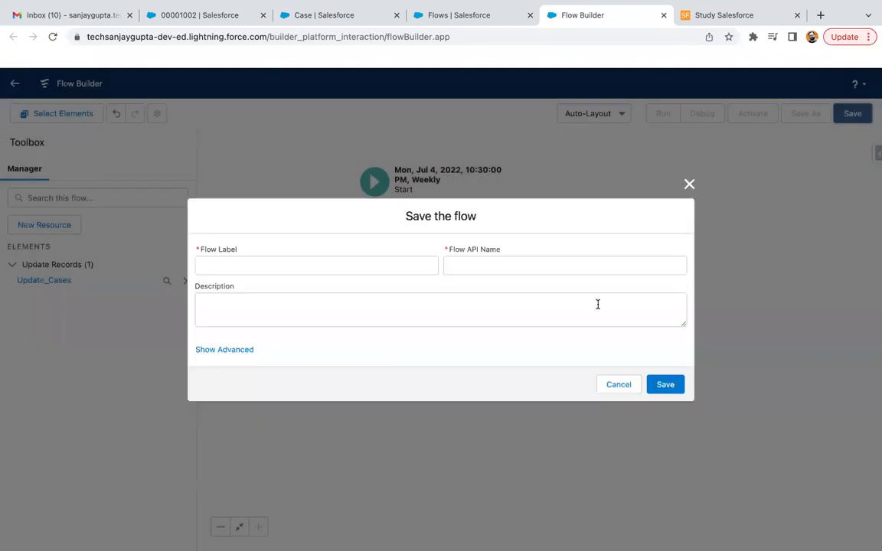
{"action": "left_click", "coordinate": [310, 268]}
{"action": "type", "text": "Update Cases"}
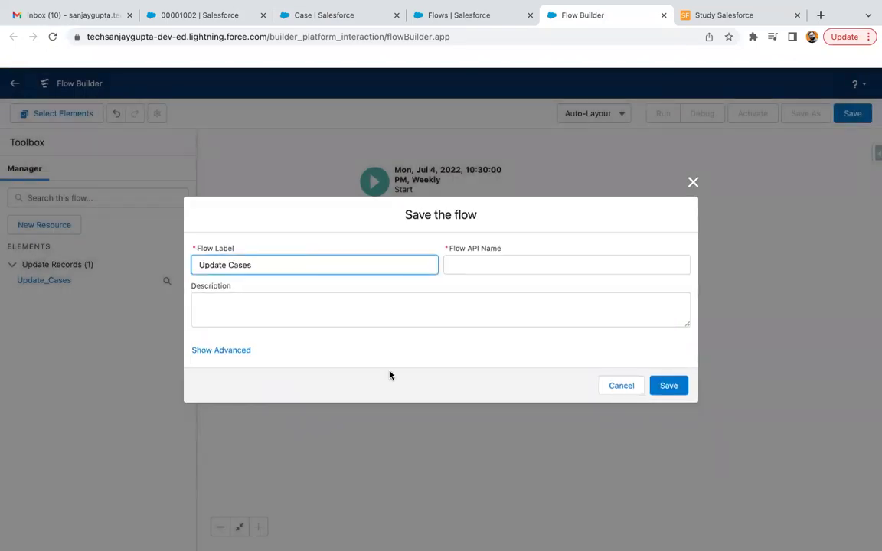
{"action": "left_click", "coordinate": [390, 375]}
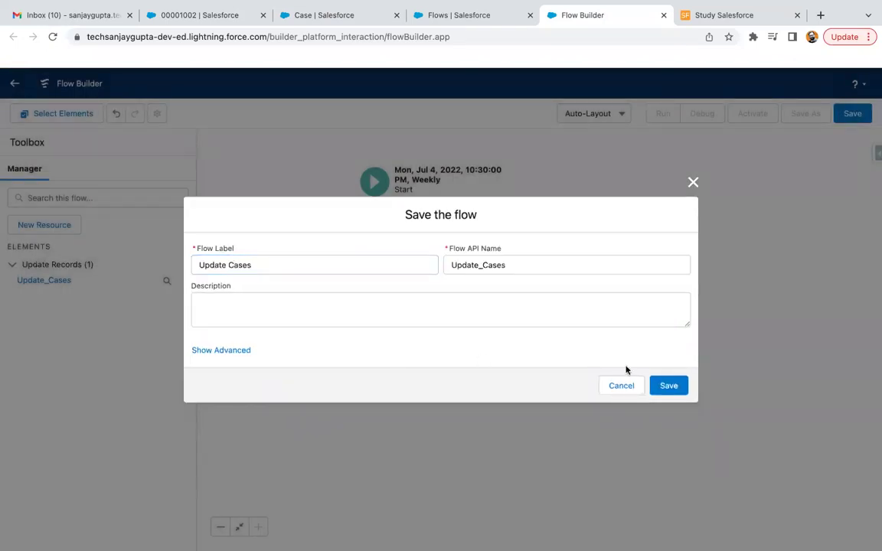
{"action": "left_click", "coordinate": [670, 386]}
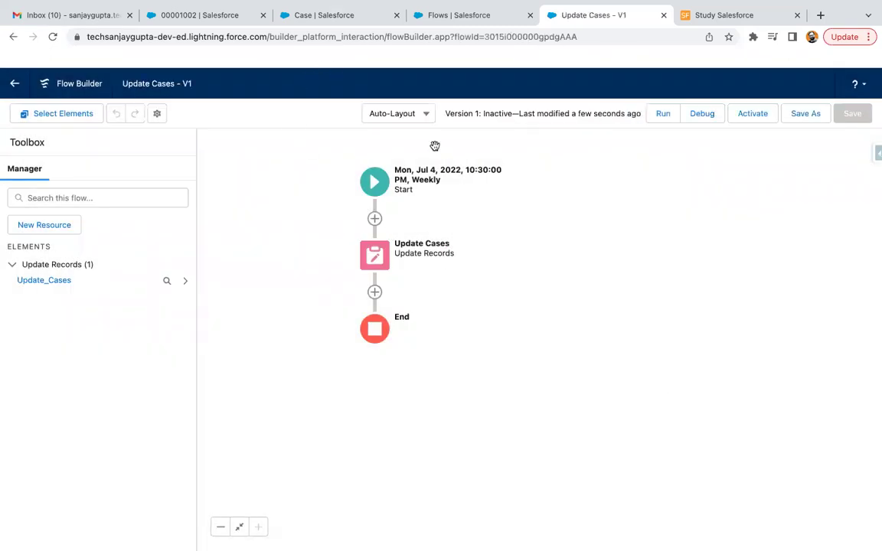
{"action": "left_click", "coordinate": [754, 115]}
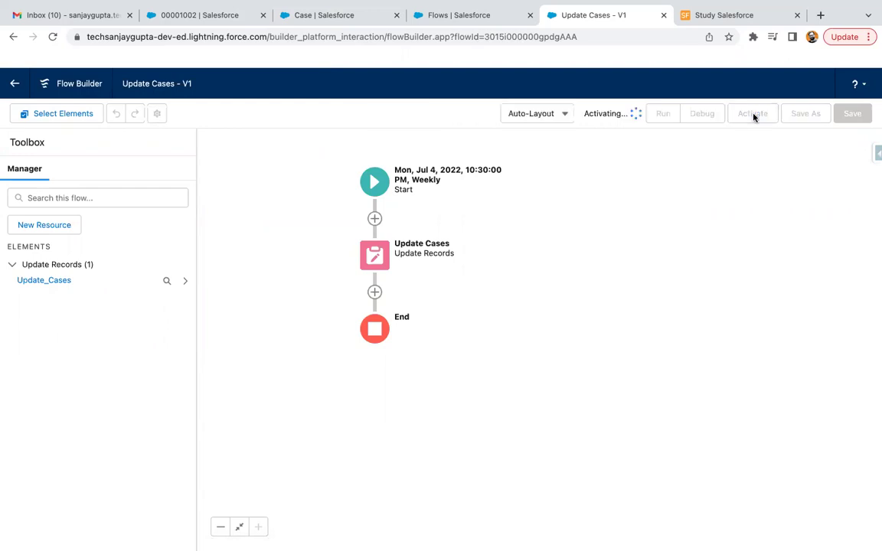
{"action": "left_click", "coordinate": [344, 15]}
From Setup Home, find 'scheduled job' in Quick Find and open Scheduled Jobs
{"action": "left_click", "coordinate": [103, 114]}
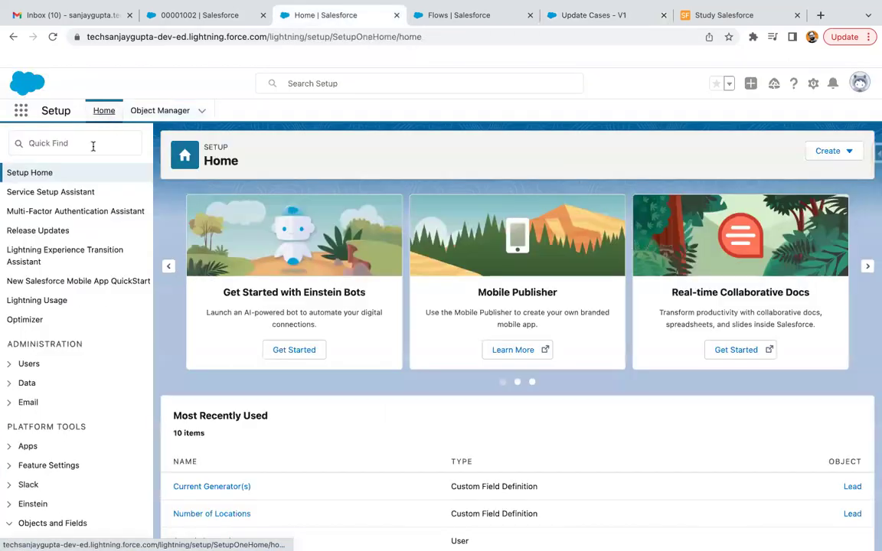
{"action": "left_click", "coordinate": [85, 146]}
{"action": "type", "text": "sch"}
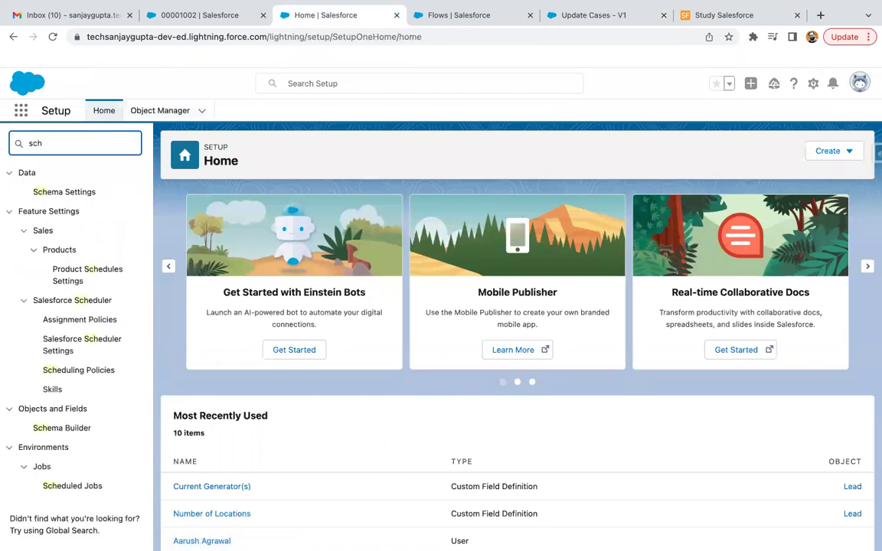
{"action": "type", "text": "eduled job"}
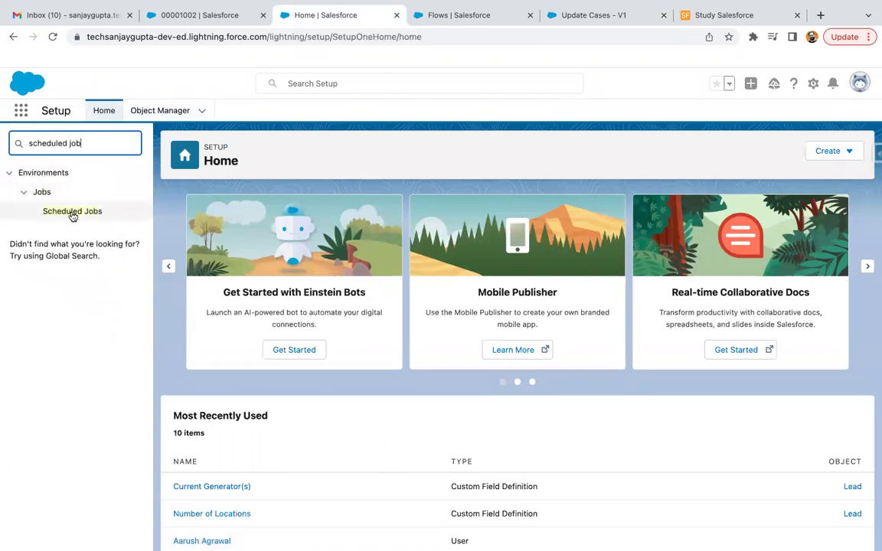
{"action": "left_click", "coordinate": [72, 213]}
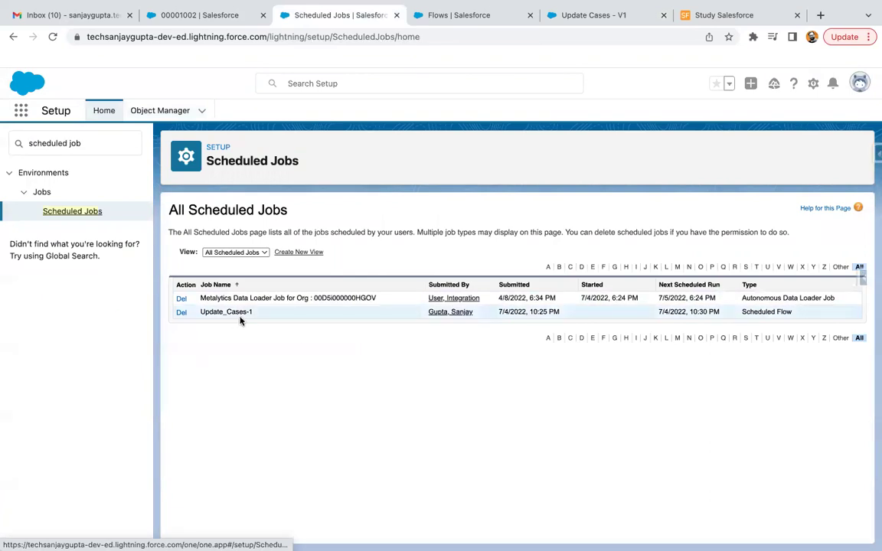
Check that Update_Cases-1 is a Scheduled Flow next due 7/4/2022 10:30 PM
{"action": "scroll", "coordinate": [239, 319], "scroll_direction": "up", "scroll_amount": 5}
{"action": "scroll", "coordinate": [240, 320], "scroll_direction": "up", "scroll_amount": 2}
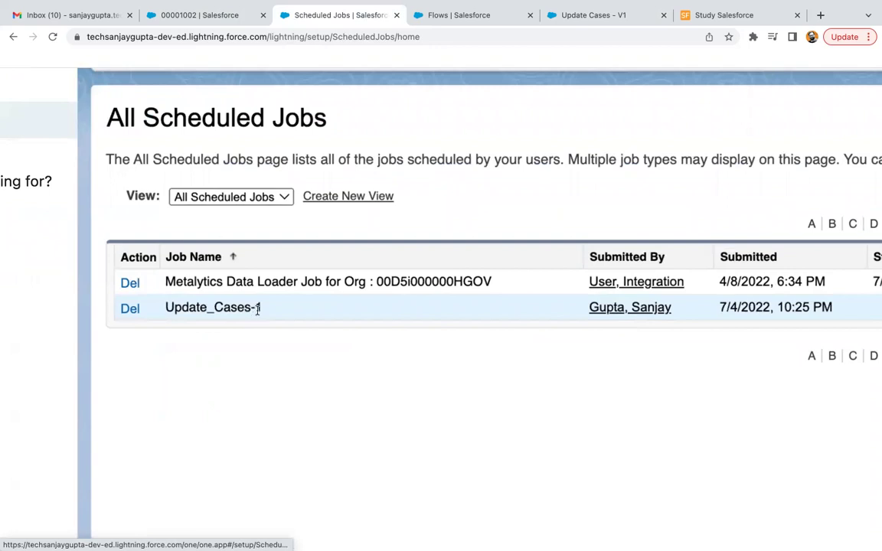
{"action": "scroll", "coordinate": [292, 315], "scroll_direction": "right", "scroll_amount": 2}
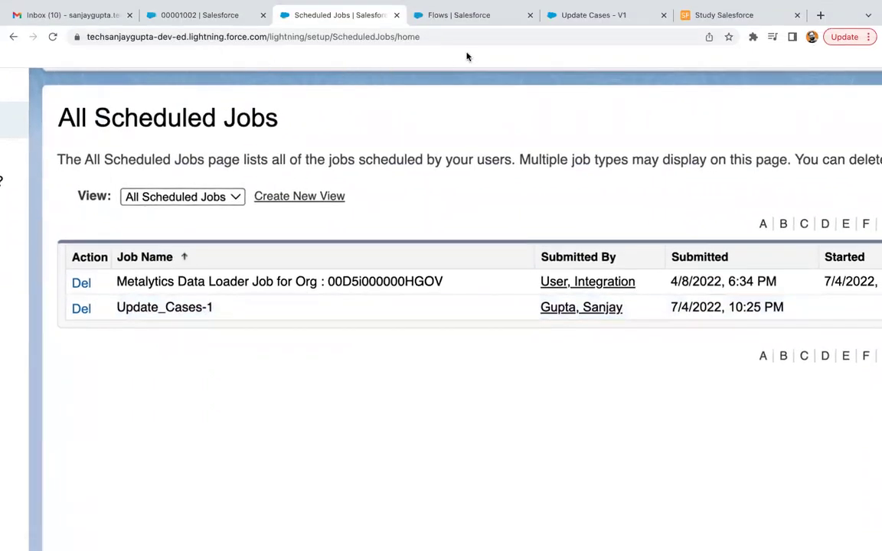
{"action": "left_click", "coordinate": [581, 18]}
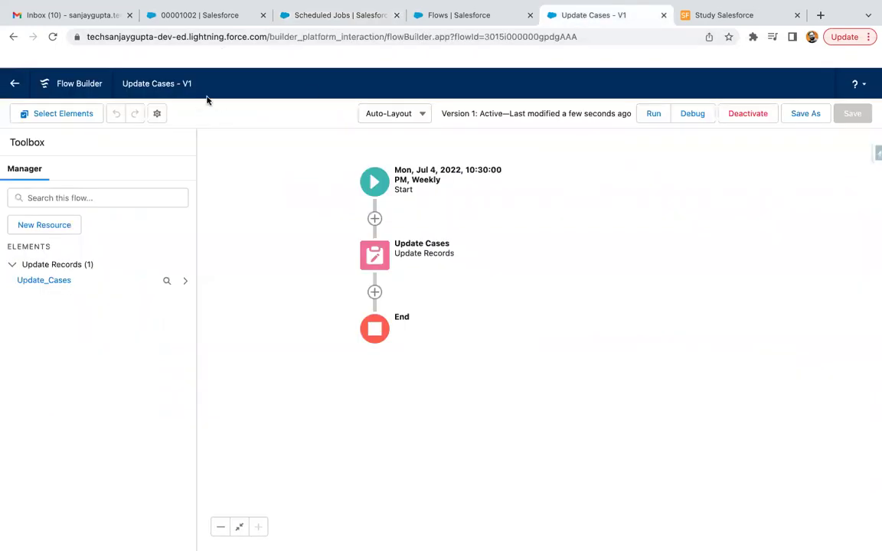
{"action": "left_click", "coordinate": [337, 20]}
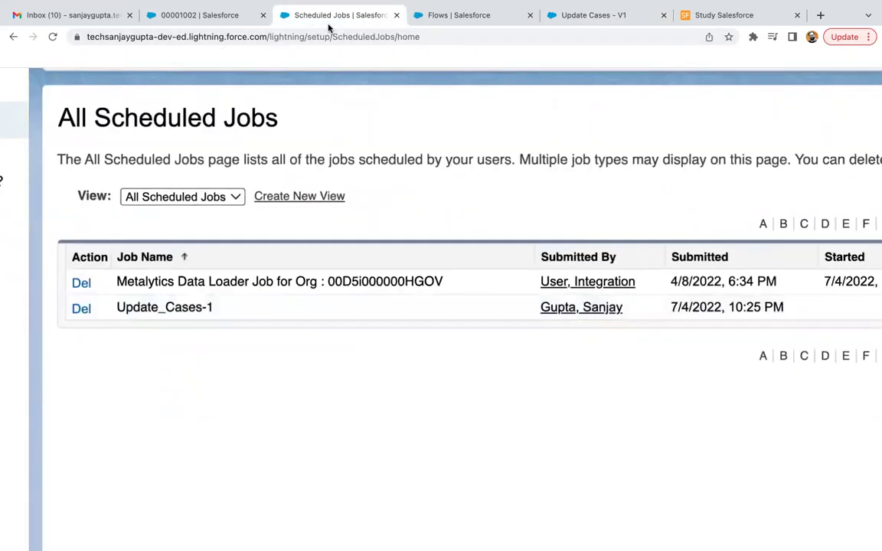
{"action": "scroll", "coordinate": [435, 280], "scroll_direction": "right", "scroll_amount": 5}
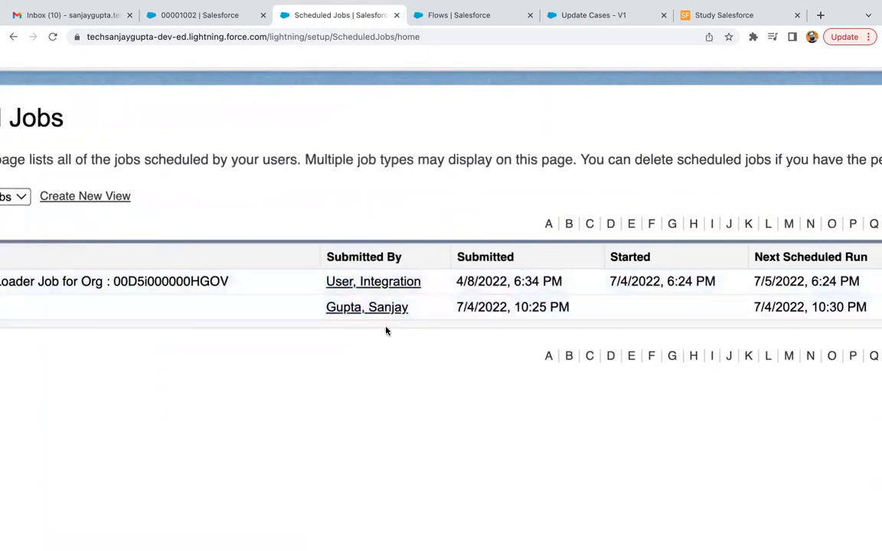
{"action": "scroll", "coordinate": [386, 331], "scroll_direction": "right", "scroll_amount": 4}
{"action": "scroll", "coordinate": [291, 291], "scroll_direction": "right", "scroll_amount": 2}
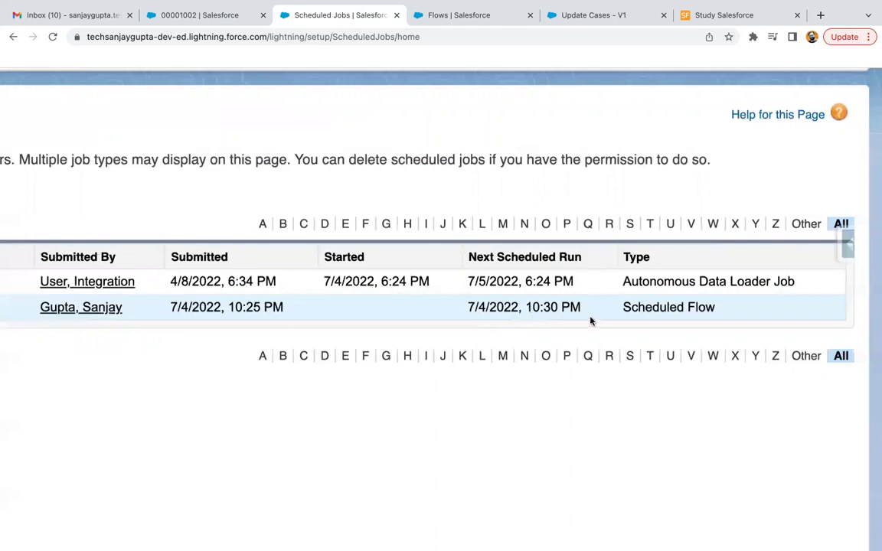
{"action": "scroll", "coordinate": [571, 308], "scroll_direction": "left", "scroll_amount": 10}
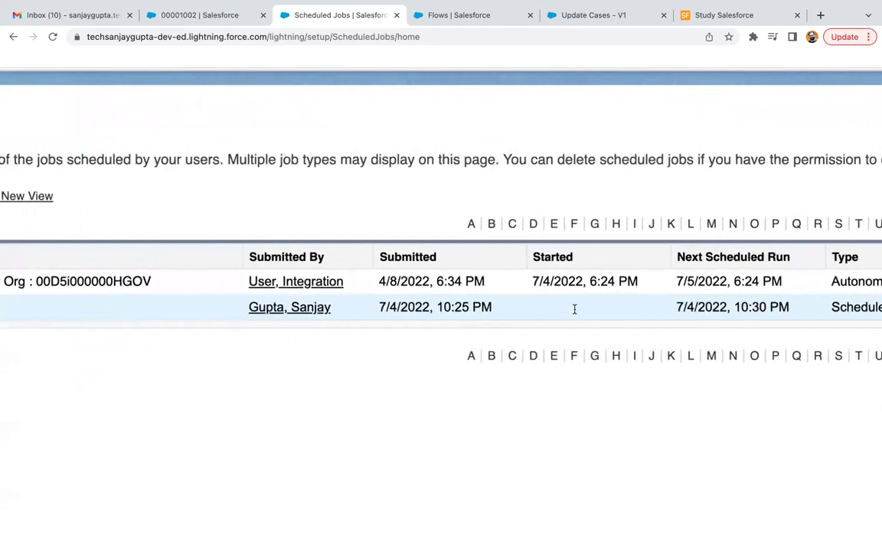
{"action": "scroll", "coordinate": [574, 309], "scroll_direction": "down", "scroll_amount": 5}
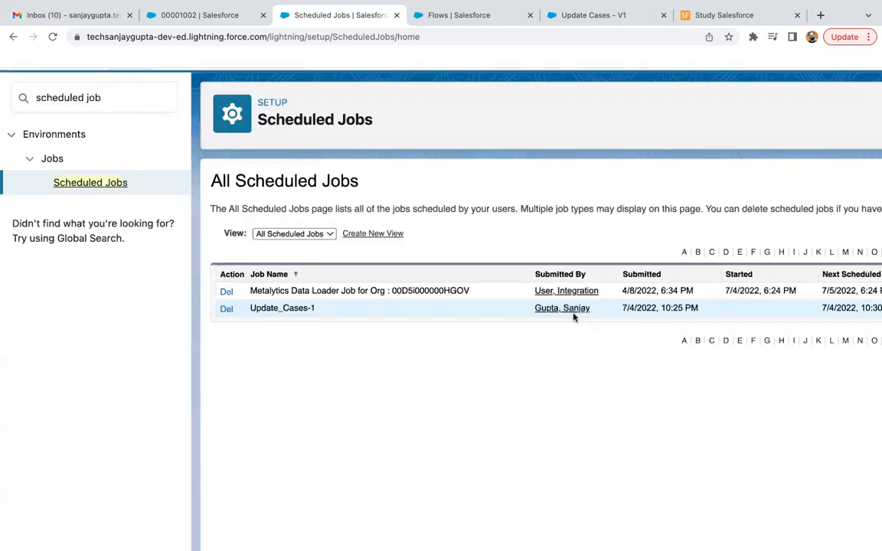
{"action": "scroll", "coordinate": [574, 316], "scroll_direction": "down", "scroll_amount": 3}
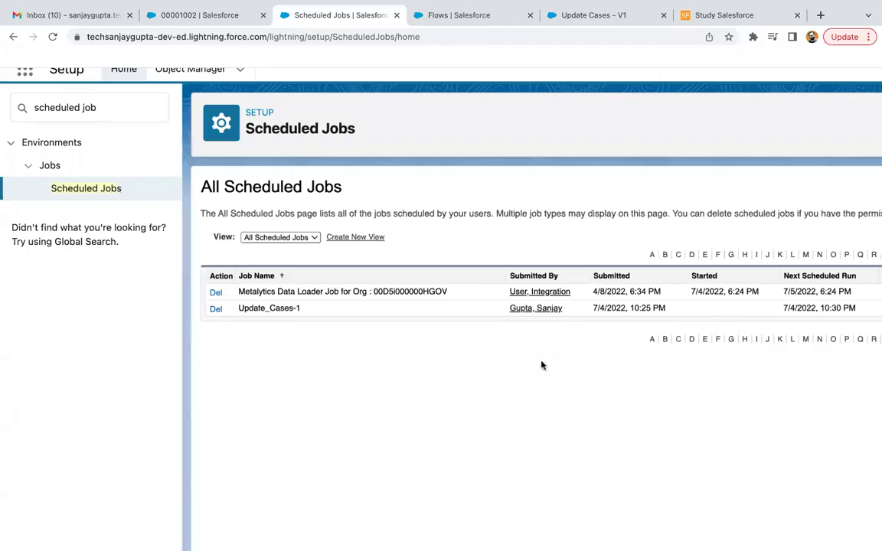
Reload Scheduled Jobs and check Update_Cases-1's 10:30 PM start and 7/11/2022 next run
{"action": "left_click", "coordinate": [52, 36]}
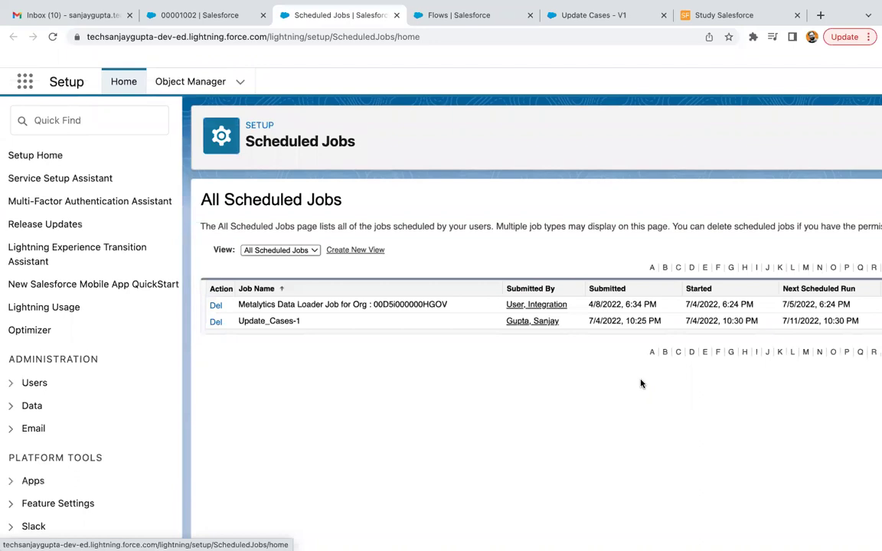
{"action": "scroll", "coordinate": [640, 384], "scroll_direction": "right", "scroll_amount": 3}
{"action": "scroll", "coordinate": [642, 384], "scroll_direction": "right", "scroll_amount": 2}
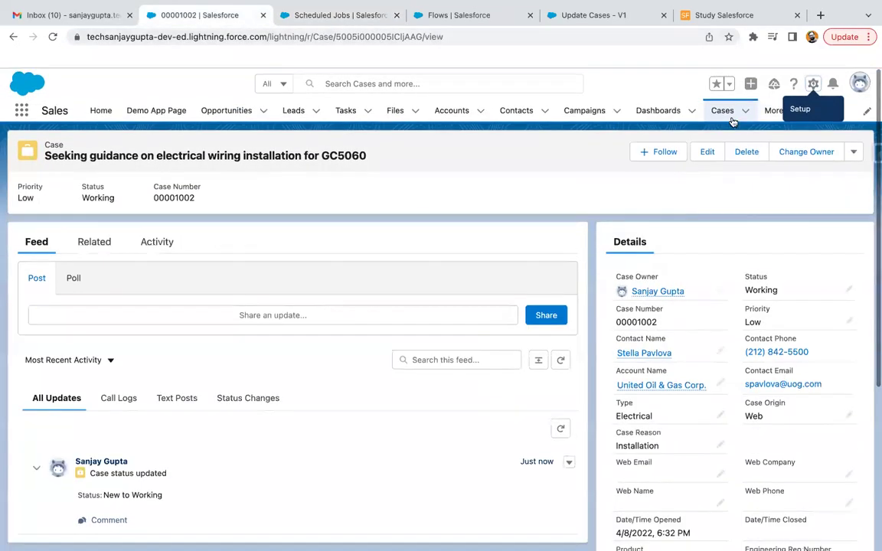
Check the All Open Cases list for filled Web Email on the three web cases, then return to Update Cases - V1
{"action": "left_click", "coordinate": [724, 112]}
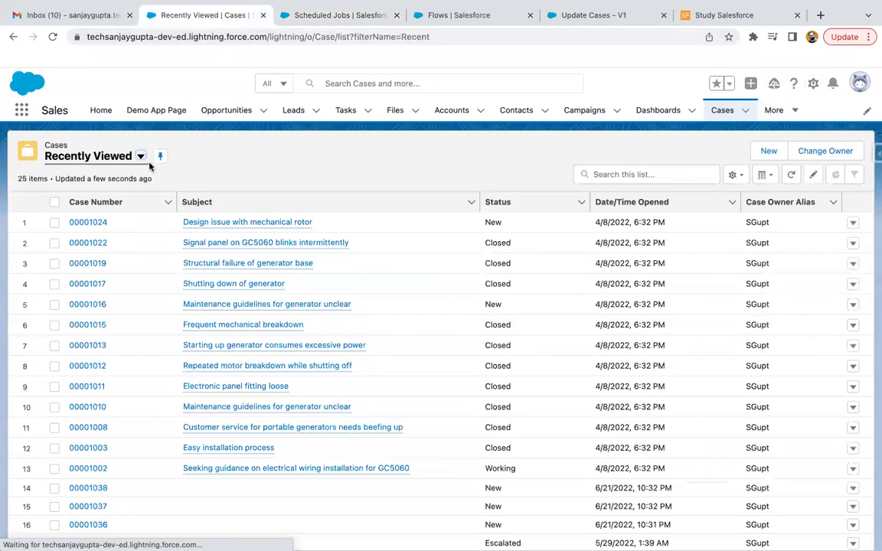
{"action": "left_click", "coordinate": [141, 157]}
{"action": "left_click", "coordinate": [98, 220]}
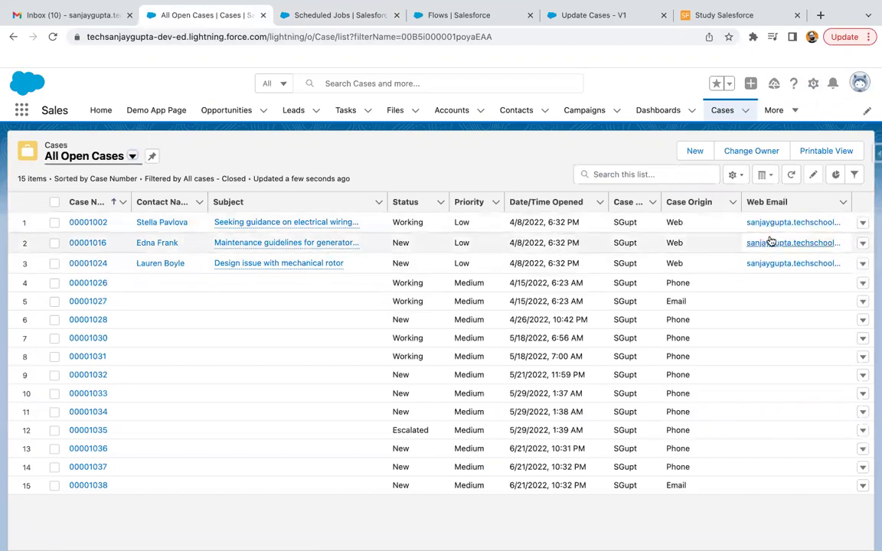
{"action": "left_click", "coordinate": [452, 15]}
Add a second SuppliedEmail condition to the Update Cases element, next to Origin equals Web
{"action": "left_click", "coordinate": [571, 17]}
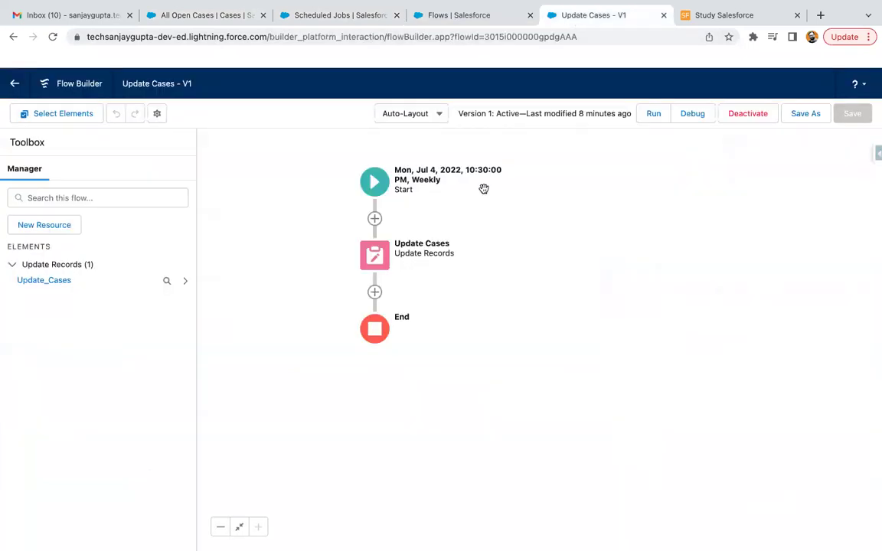
{"action": "double_click", "coordinate": [374, 255]}
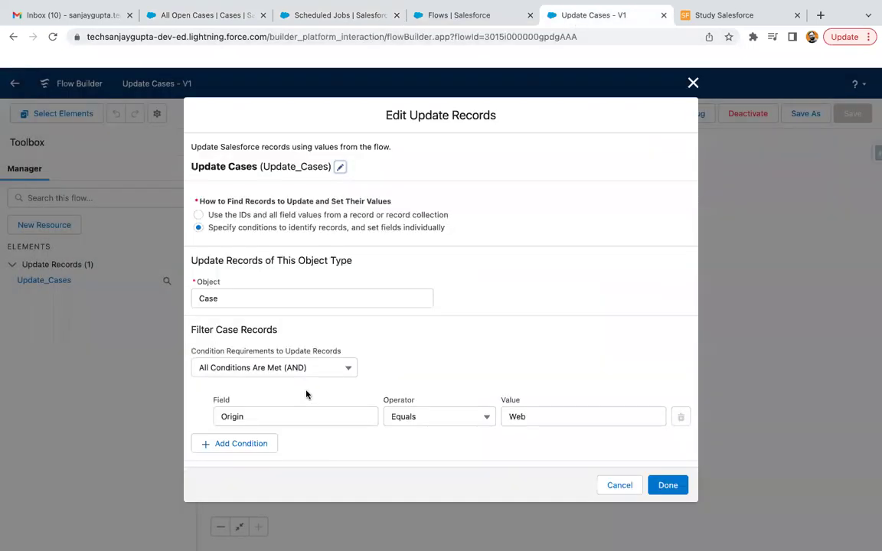
{"action": "scroll", "coordinate": [291, 375], "scroll_direction": "down", "scroll_amount": 3}
{"action": "left_click", "coordinate": [262, 352]}
{"action": "left_click", "coordinate": [268, 365]}
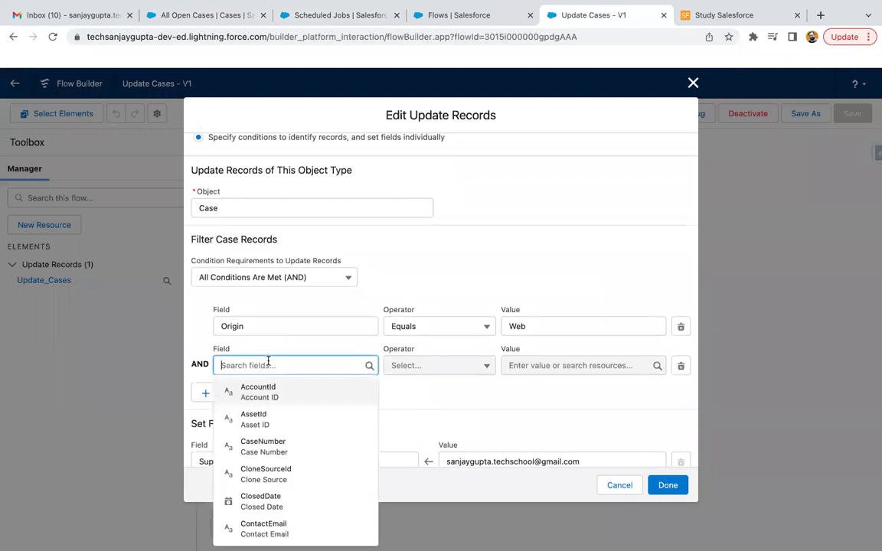
{"action": "type", "text": "web"}
{"action": "key", "text": "BackSpace"}
{"action": "type", "text": "sup"}
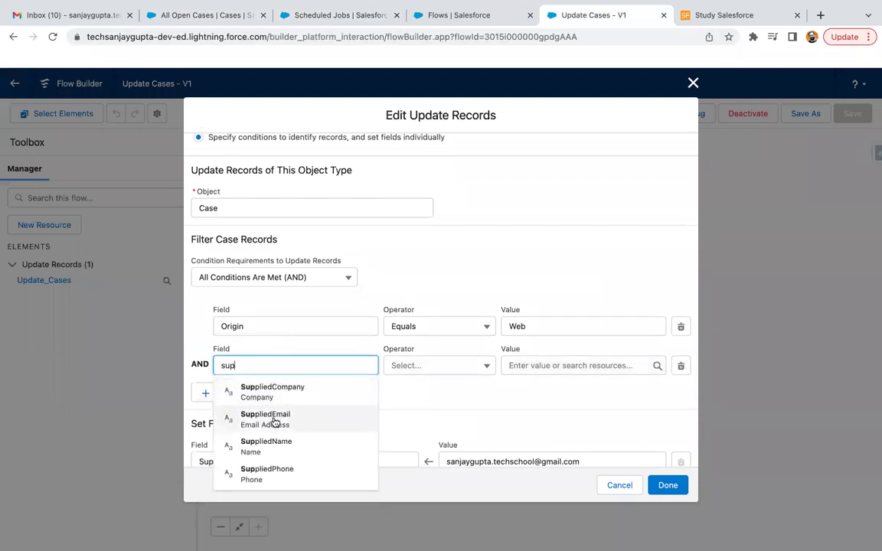
{"action": "left_click", "coordinate": [278, 421]}
Make the SuppliedEmail condition Is Null with value $GlobalConstant.True instead of False
{"action": "left_click", "coordinate": [411, 370]}
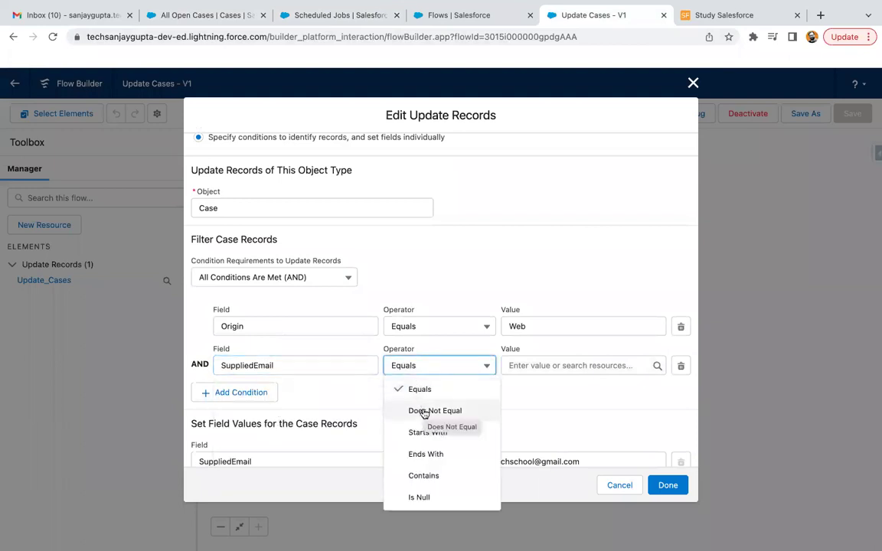
{"action": "left_click", "coordinate": [420, 498]}
{"action": "left_click", "coordinate": [528, 365]}
{"action": "type", "text": "fal"}
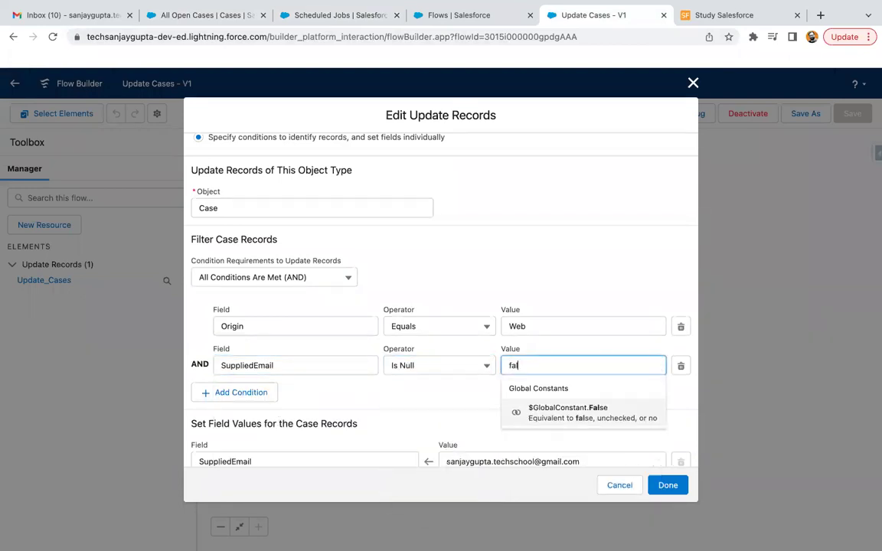
{"action": "left_click", "coordinate": [545, 411]}
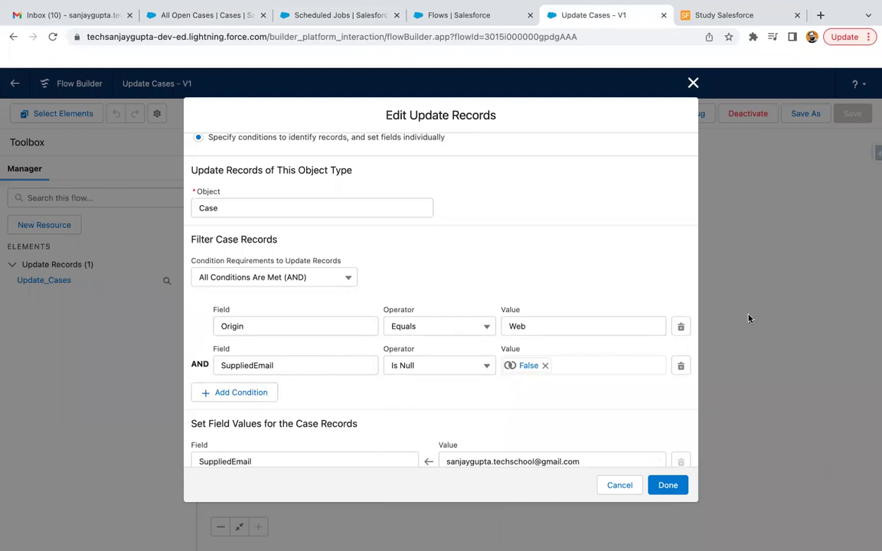
{"action": "left_click", "coordinate": [544, 366]}
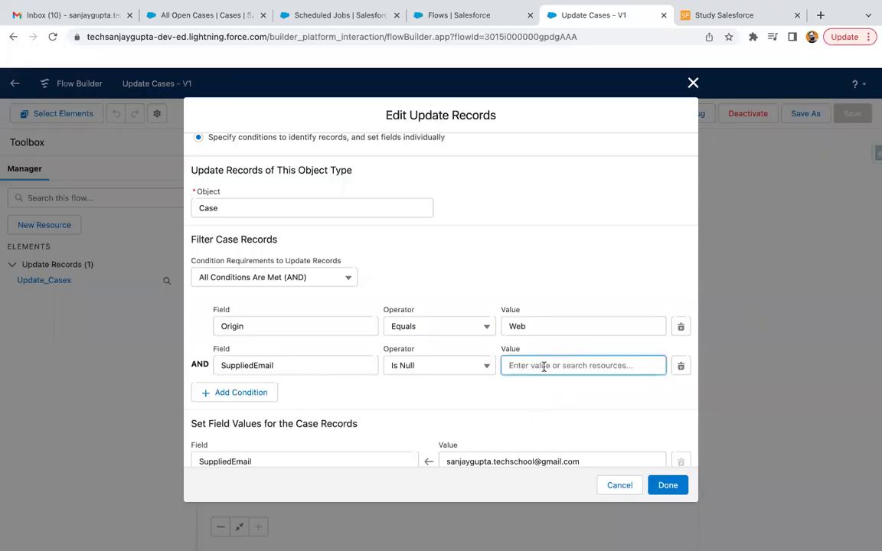
{"action": "type", "text": "true"}
{"action": "left_click", "coordinate": [552, 413]}
{"action": "left_click", "coordinate": [492, 397]}
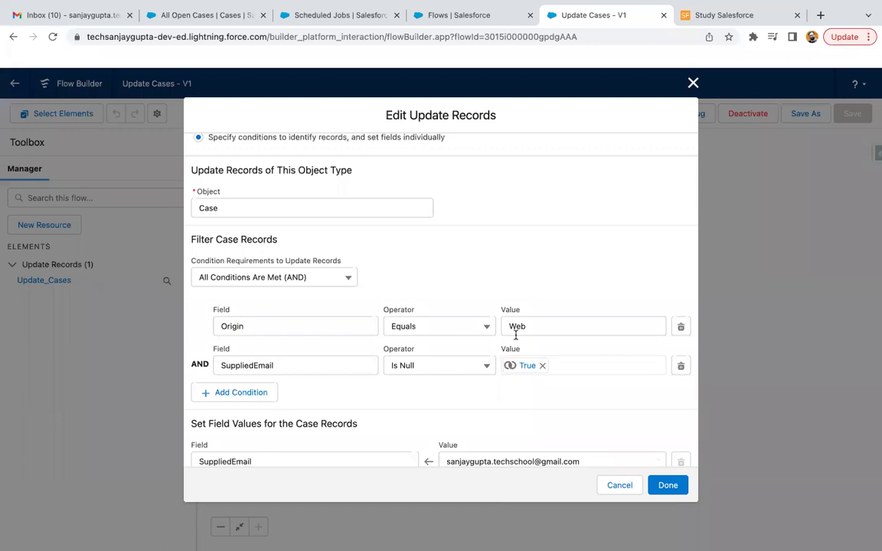
Review both filter conditions and apply the changes to the Update Cases element
{"action": "scroll", "coordinate": [466, 398], "scroll_direction": "down", "scroll_amount": 1}
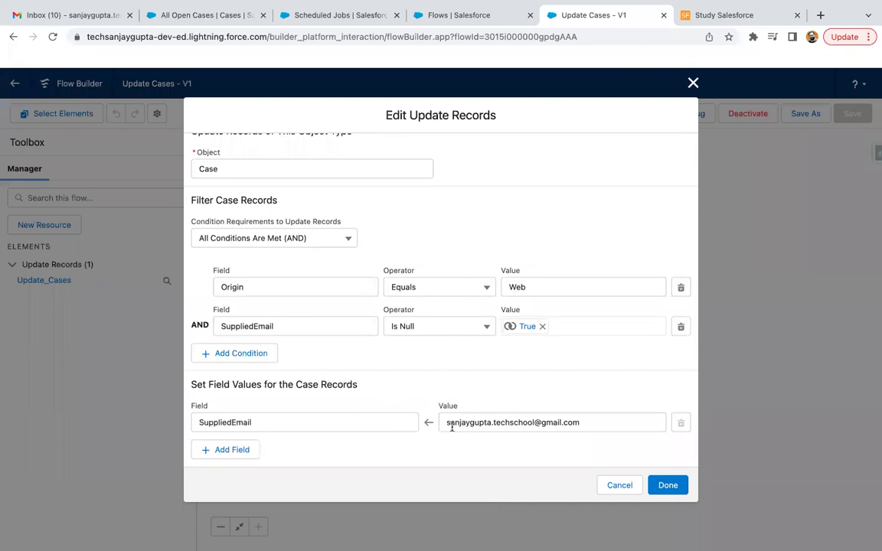
{"action": "scroll", "coordinate": [399, 390], "scroll_direction": "up", "scroll_amount": 1}
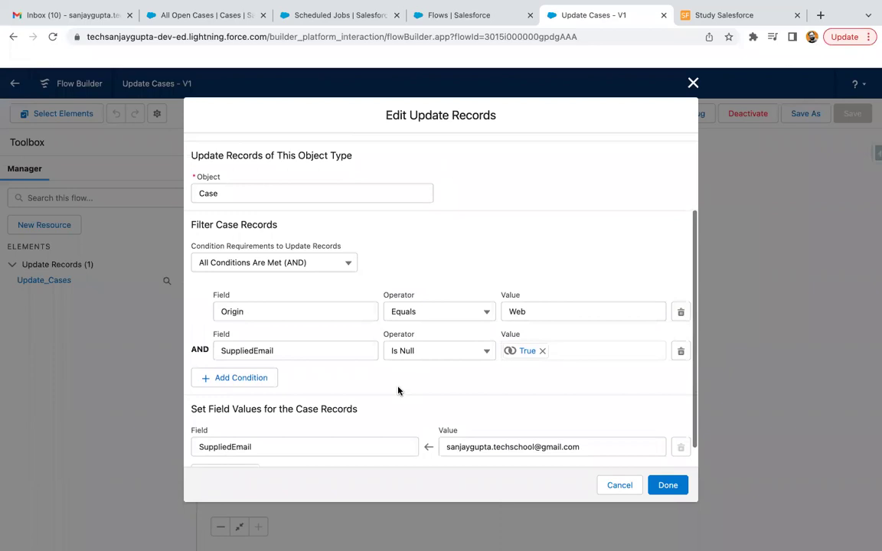
{"action": "scroll", "coordinate": [398, 391], "scroll_direction": "up", "scroll_amount": 3}
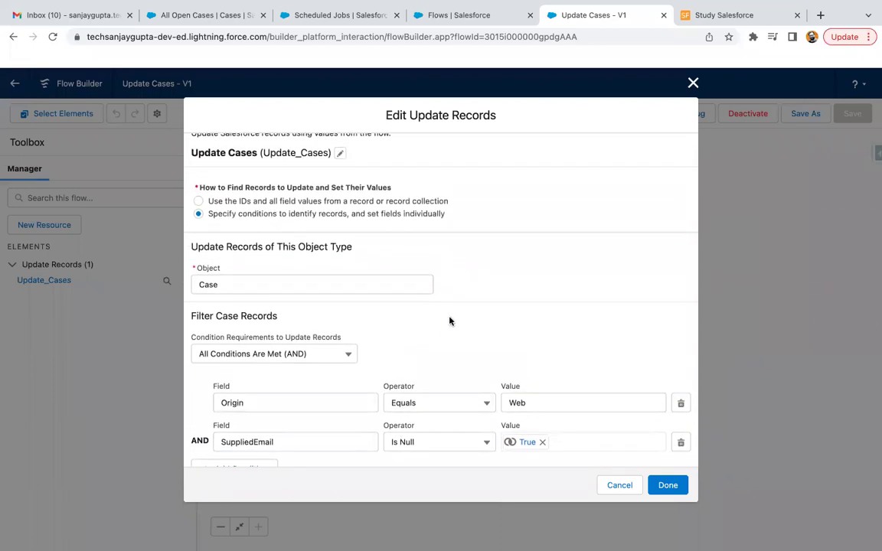
{"action": "scroll", "coordinate": [449, 321], "scroll_direction": "down", "scroll_amount": 4}
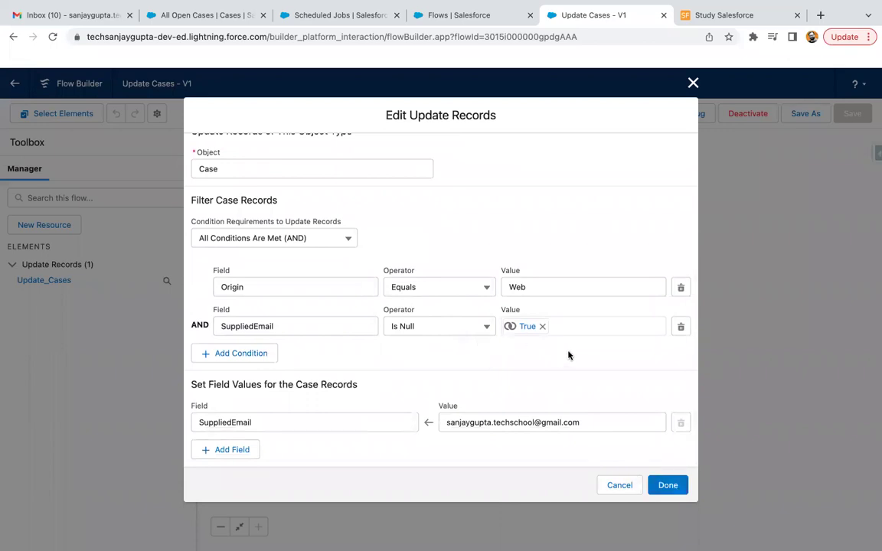
{"action": "left_click", "coordinate": [678, 492]}
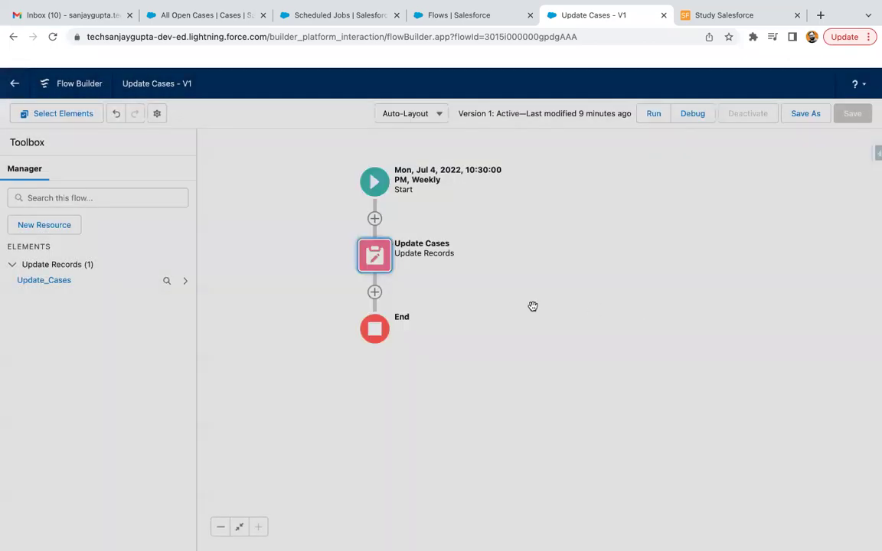